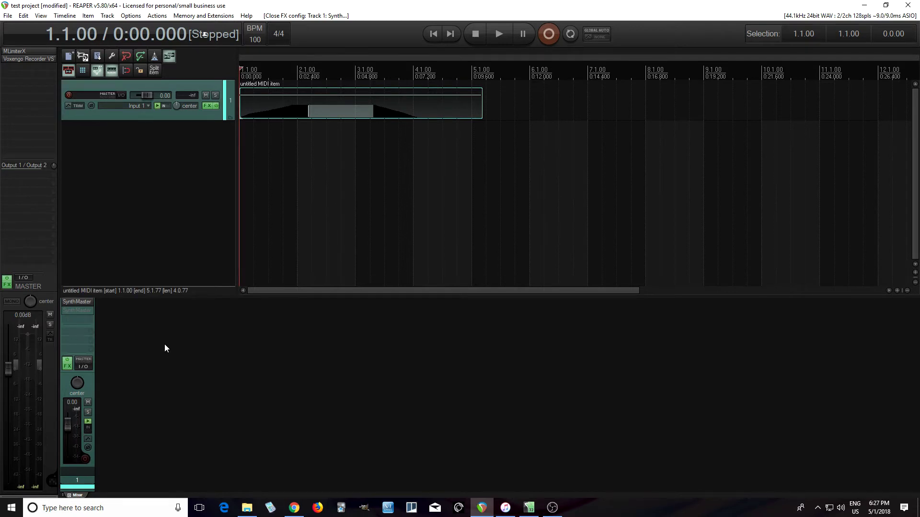
- Open Track 1's SynthMaster 2.9 FX window showing its default New Preset
click(80, 302)
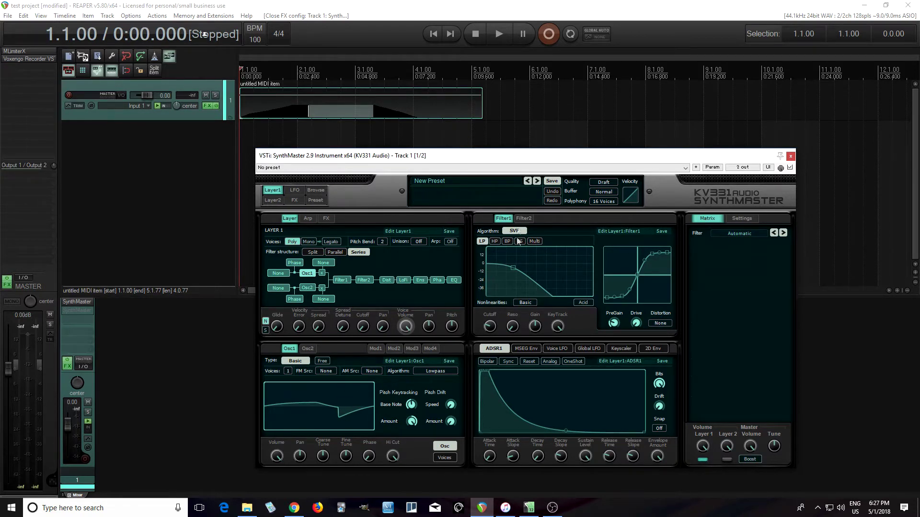
- Raise the Filter1 cutoff to +77.0, auditioning the MIDI clip before and after
click(499, 32)
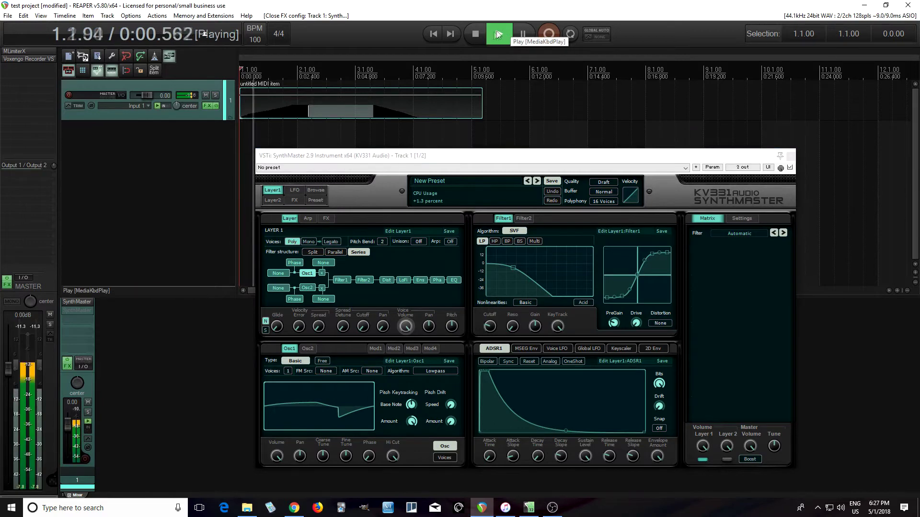
click(480, 34)
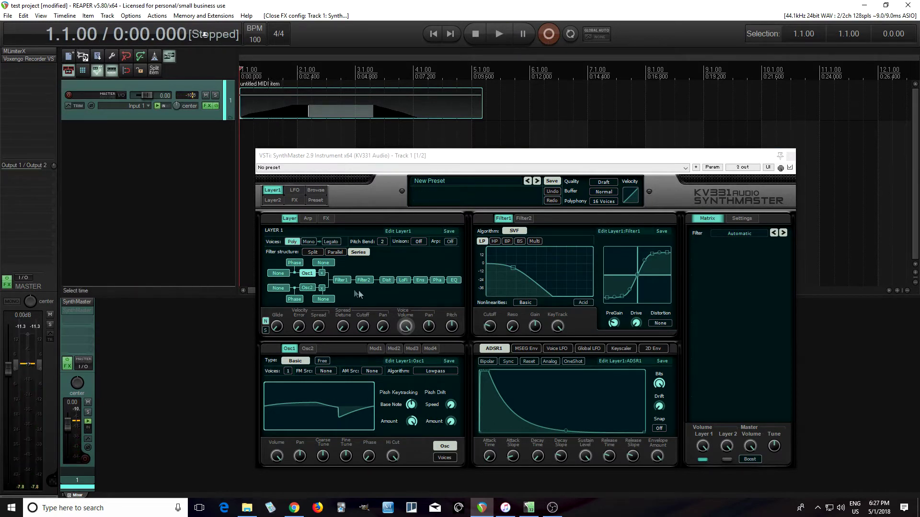
click(341, 280)
drag(490, 325, 490, 309)
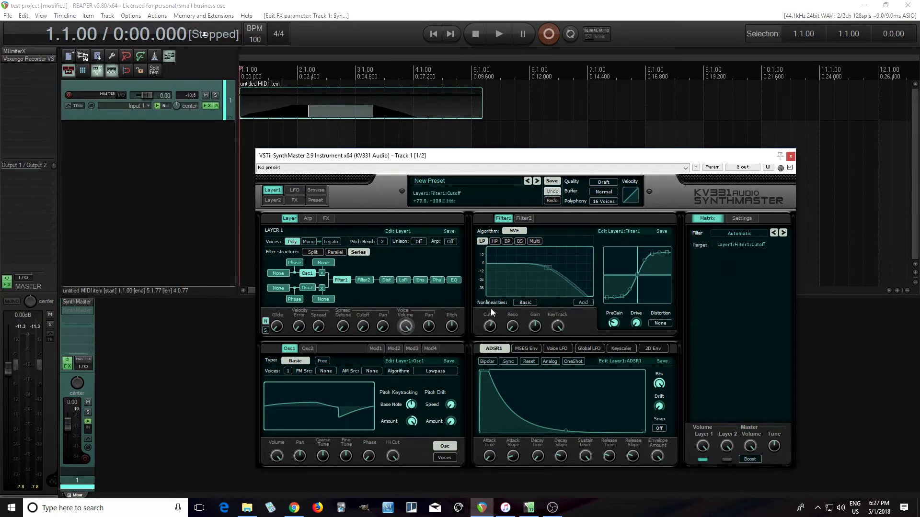
click(499, 34)
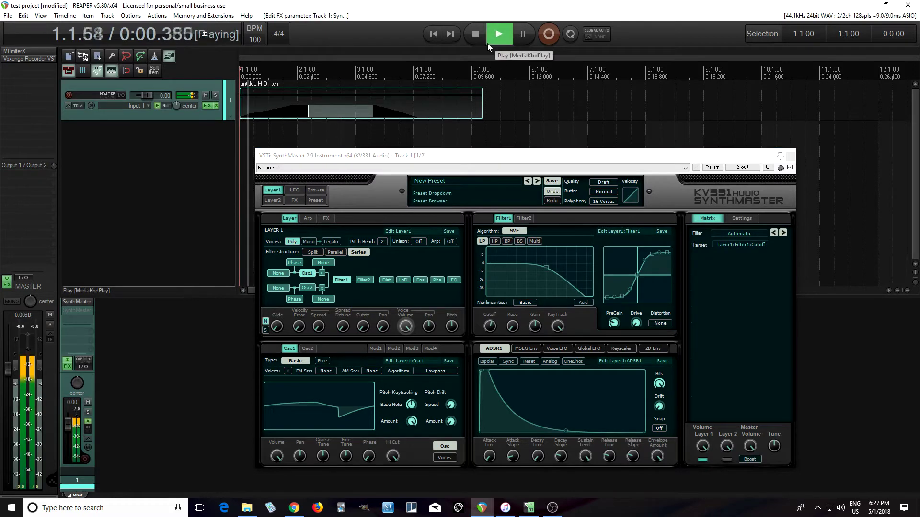
click(481, 33)
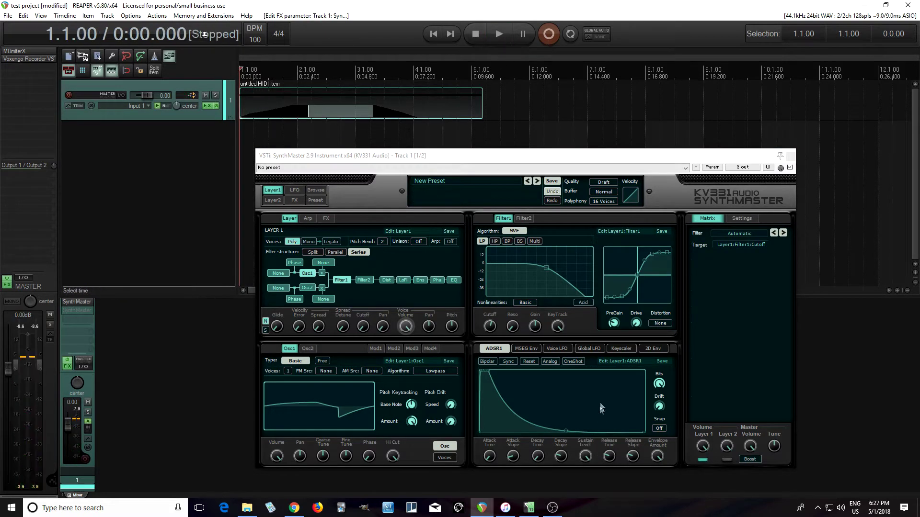
- Route global Synth LFO 1 (SLFO1) to Osc1 Fine Tune and audition the vibrato
click(597, 350)
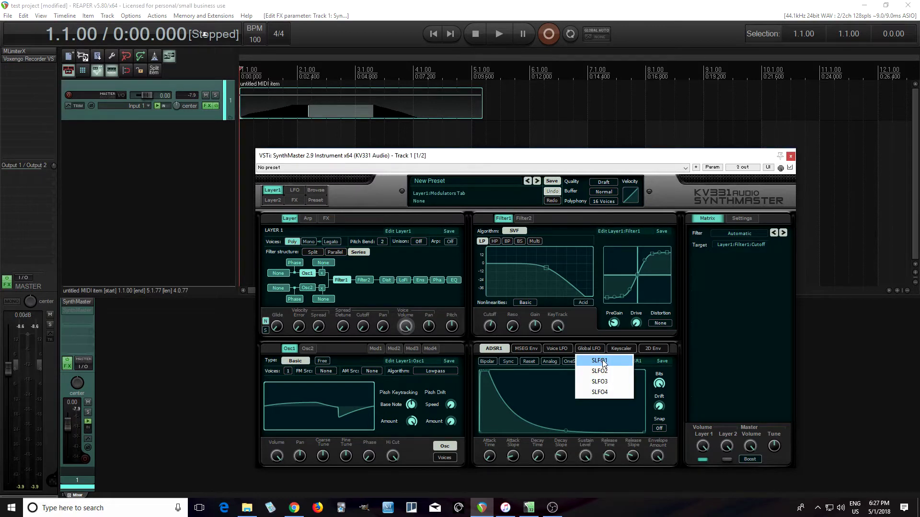
click(601, 361)
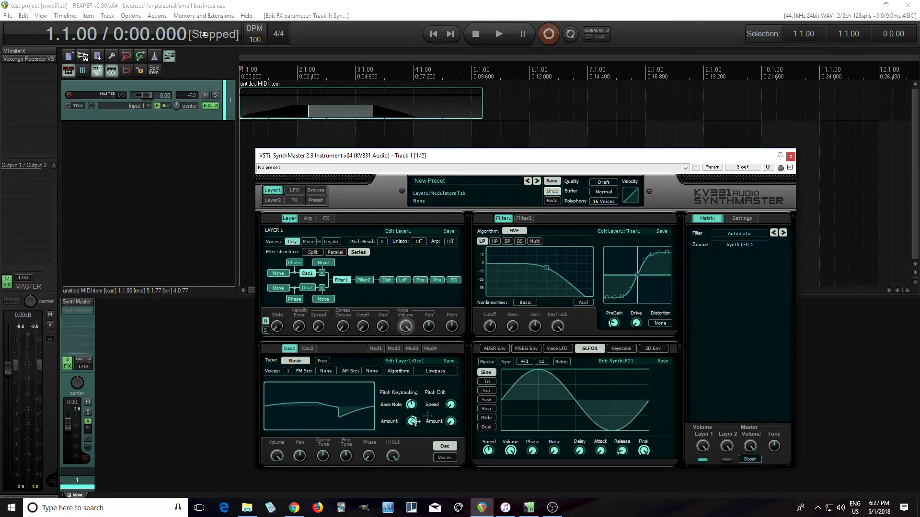
click(348, 461)
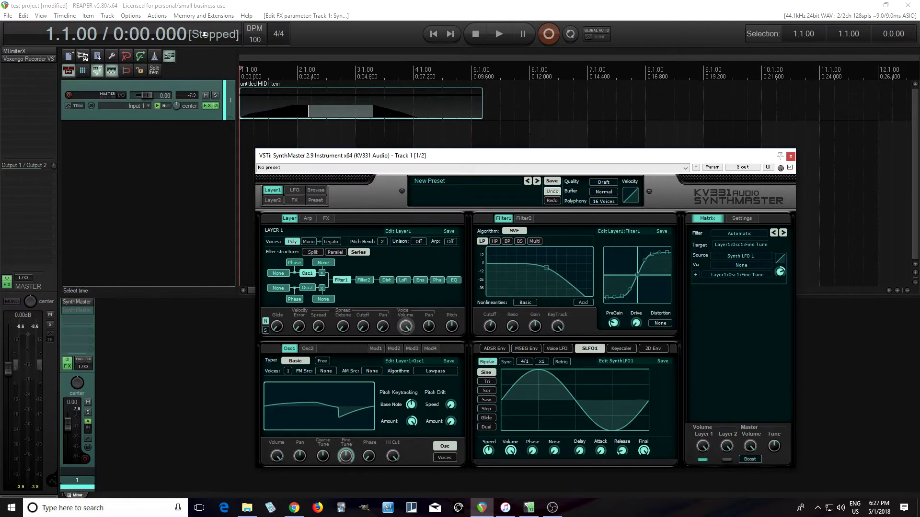
click(498, 33)
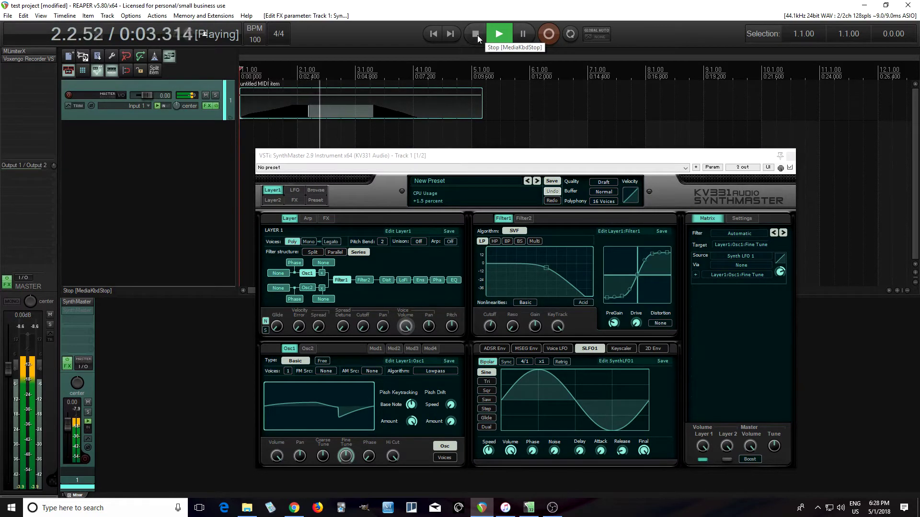
click(476, 34)
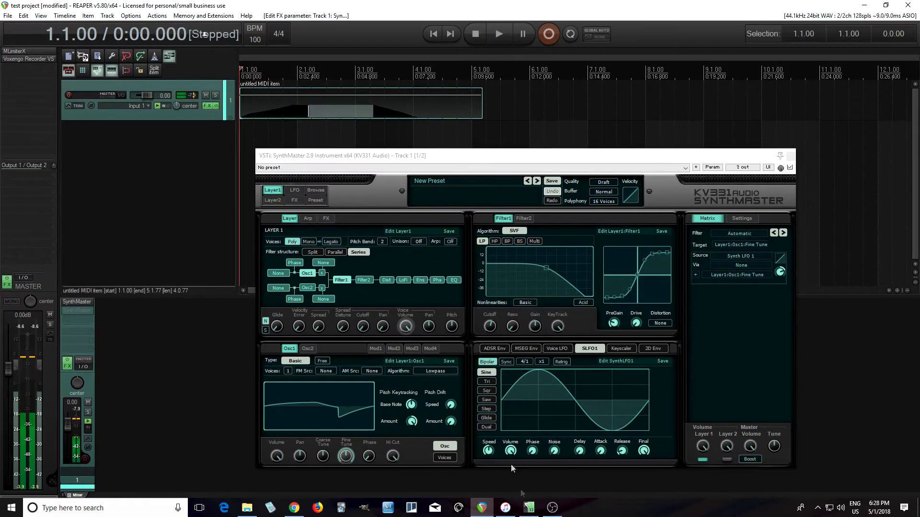
- Check the SLFO1 Speed value and play the clip again to listen
click(490, 451)
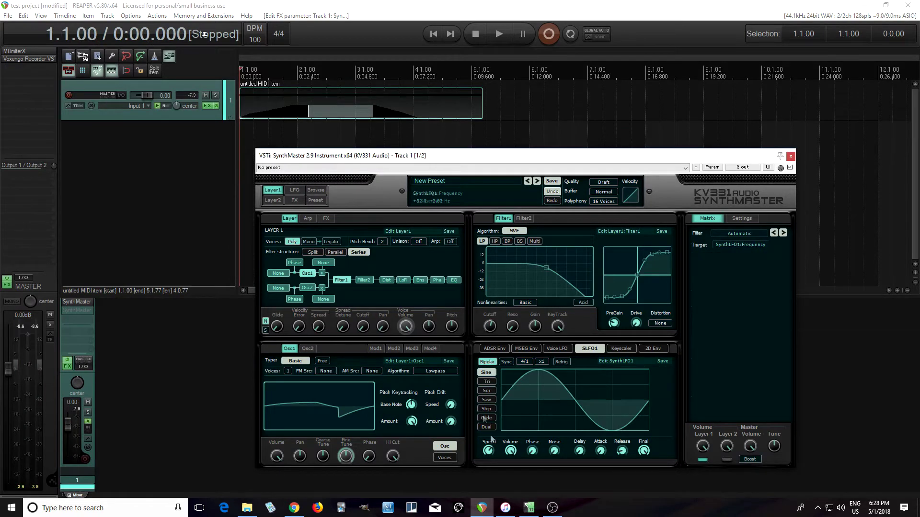
click(499, 33)
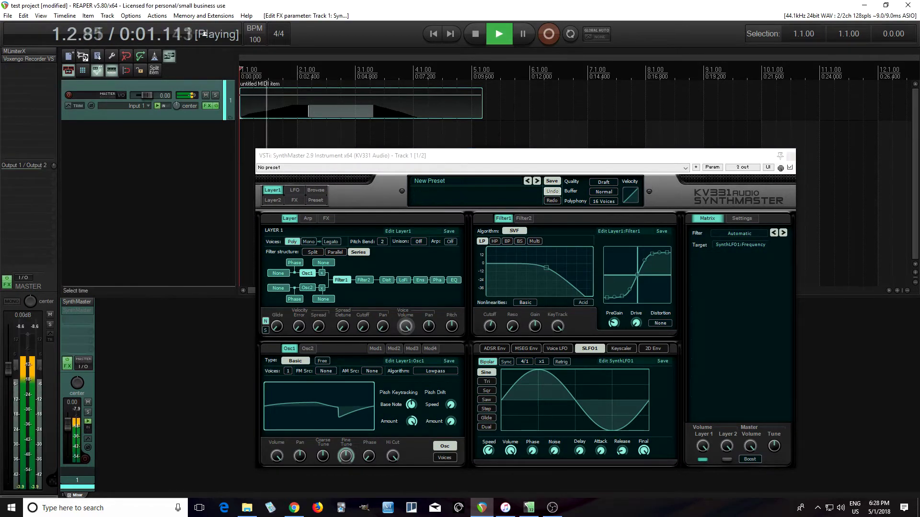
click(477, 34)
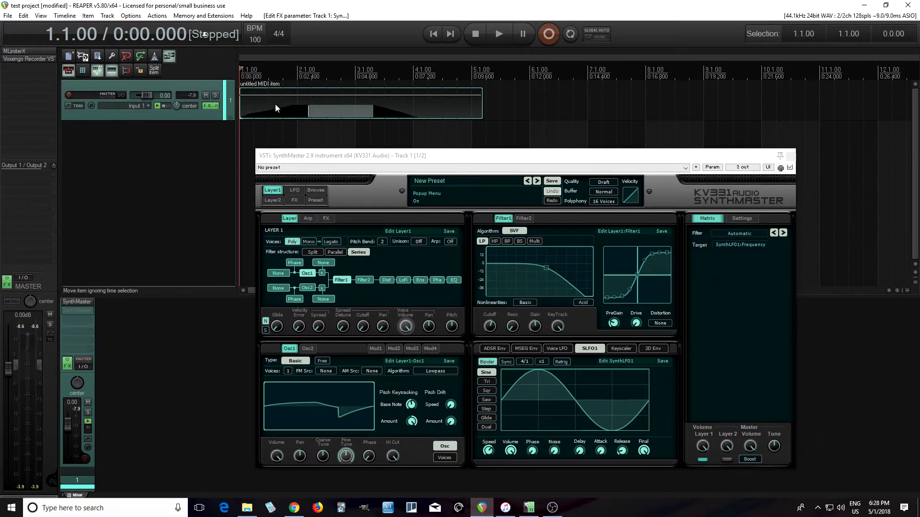
- Set the SLFO1-to-Osc1 fine tune routing's Via to CC01-ModWheel, adjust its amount, and play the clip
click(346, 458)
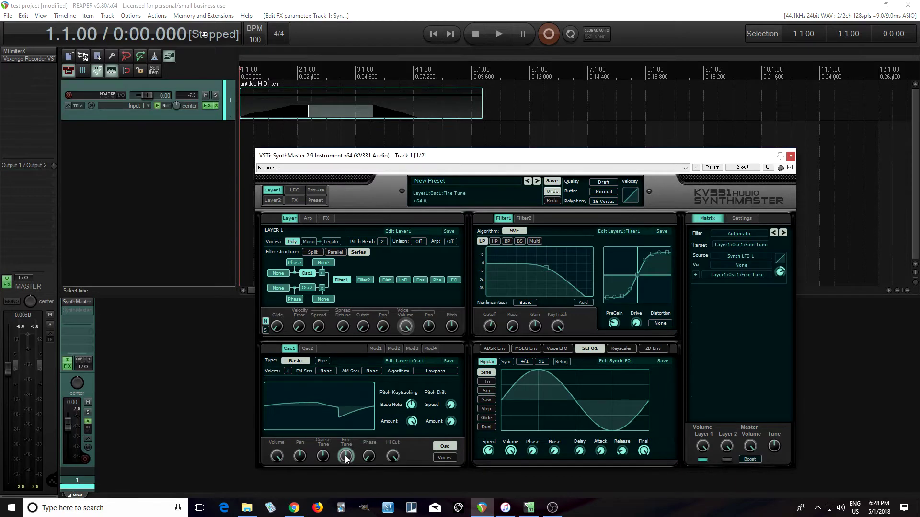
click(743, 264)
mouse_move(765, 290)
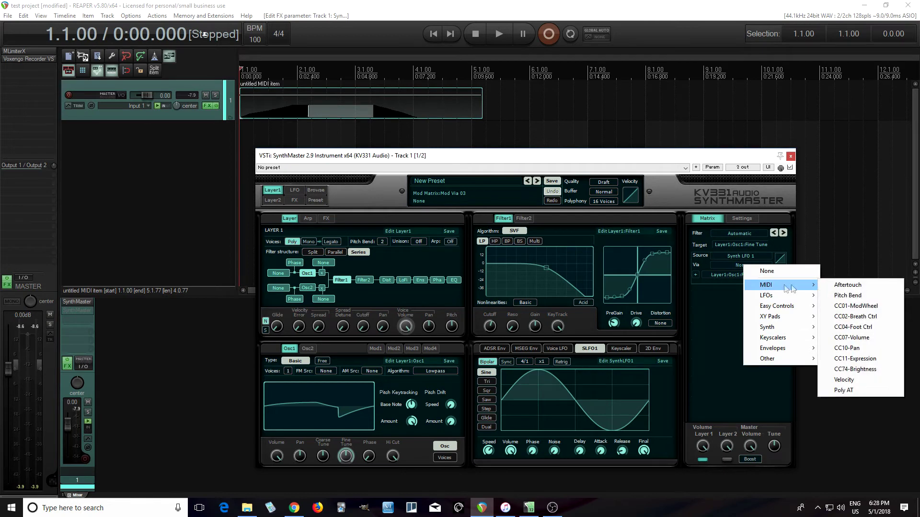
click(866, 308)
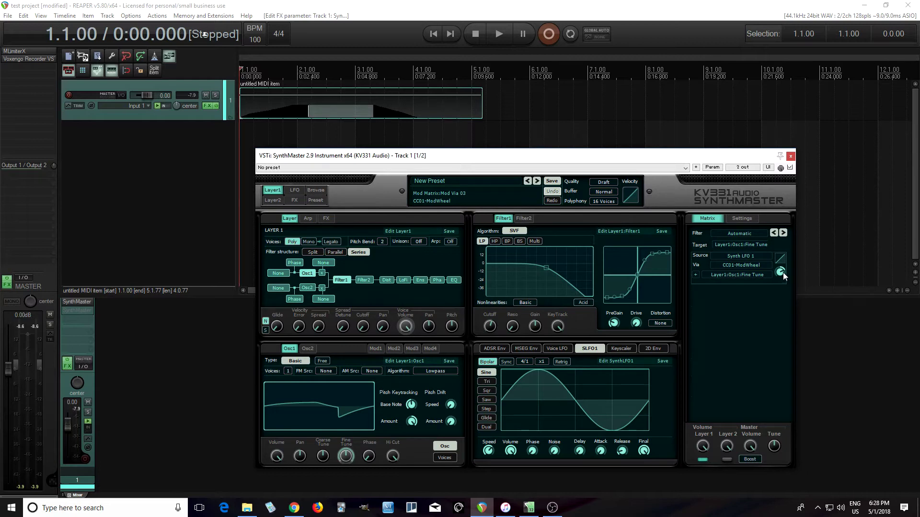
drag(783, 272, 783, 266)
click(491, 35)
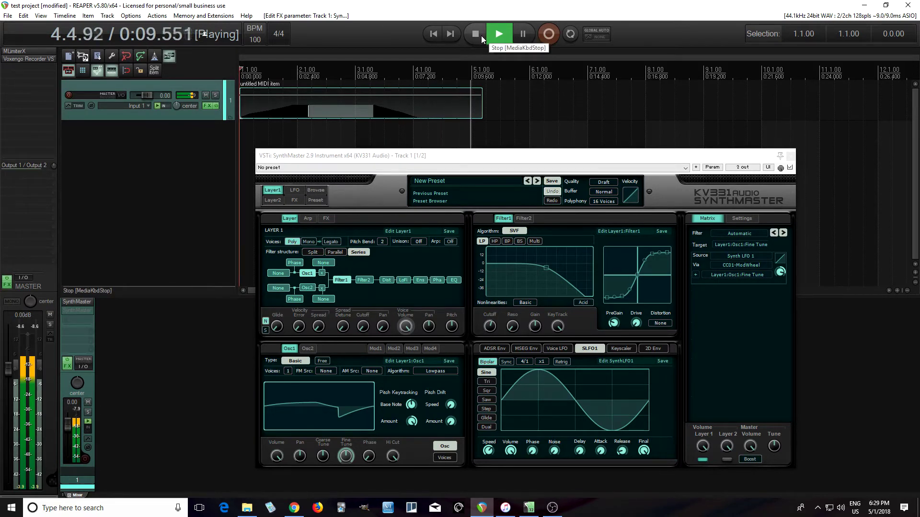
click(481, 36)
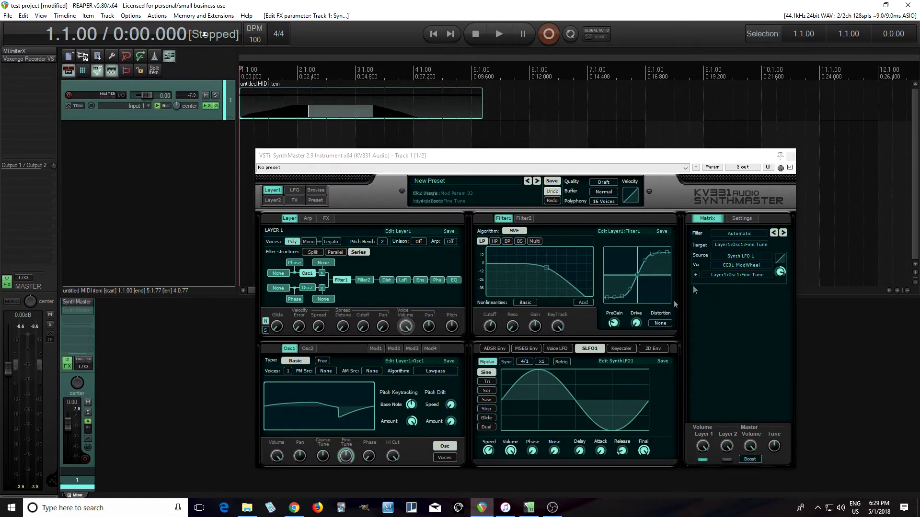
- Assign CC01-ModWheel as Modulation 1 source on the SLFO1 Speed knob
right_click(490, 450)
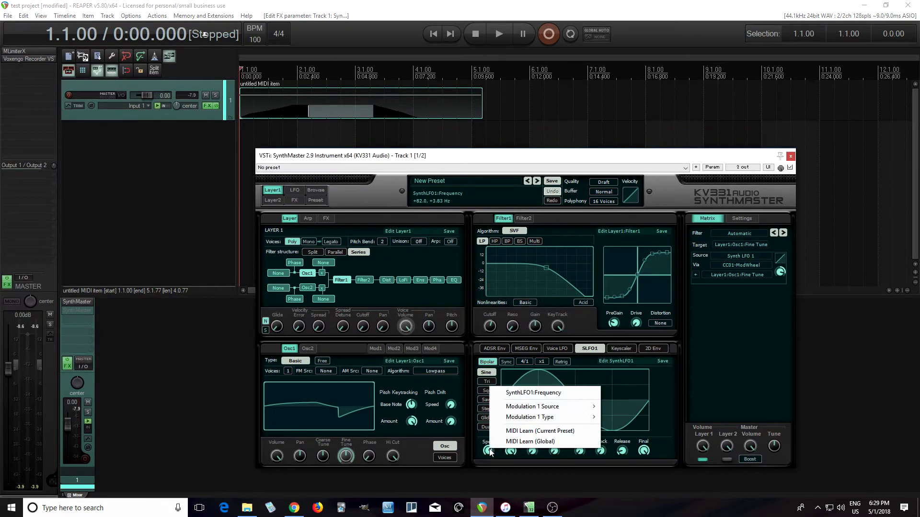
mouse_move(522, 421)
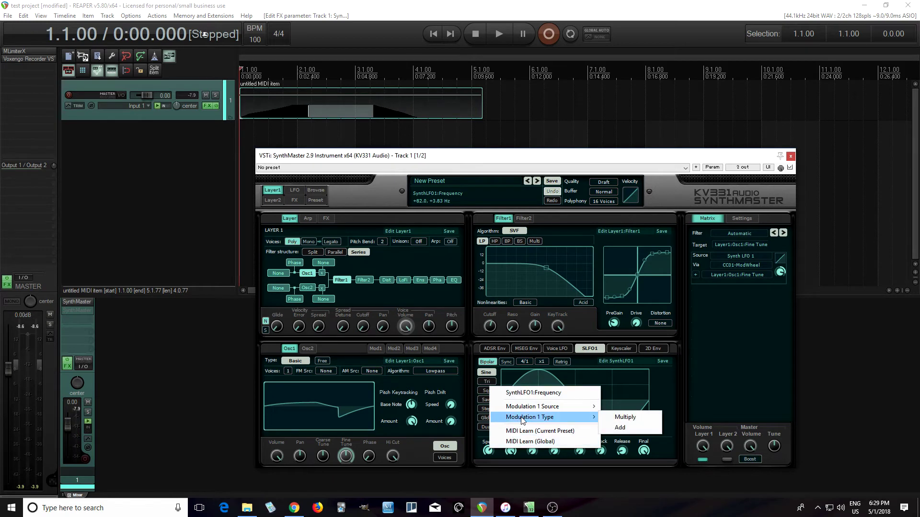
mouse_move(549, 406)
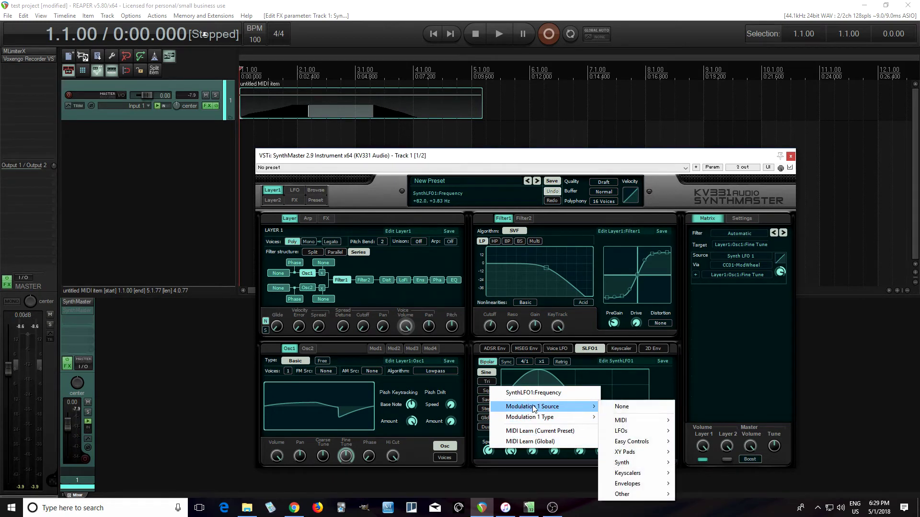
mouse_move(644, 418)
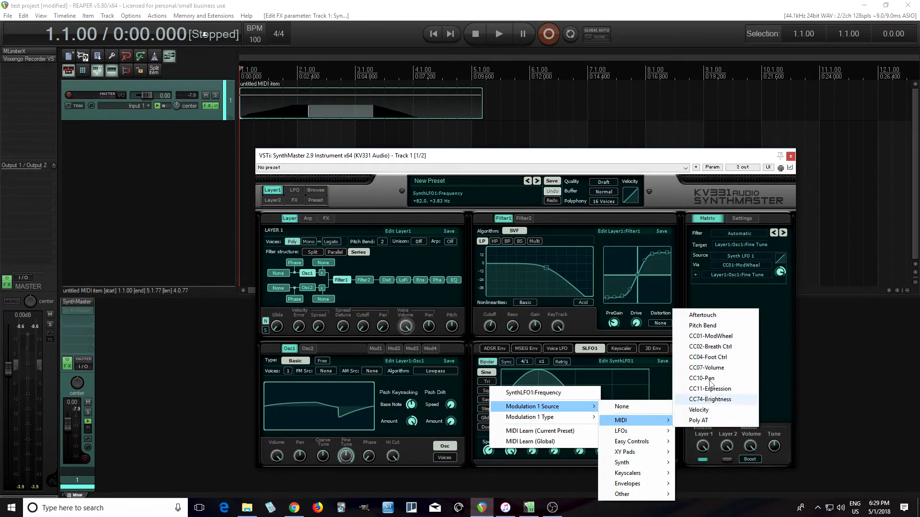
click(714, 336)
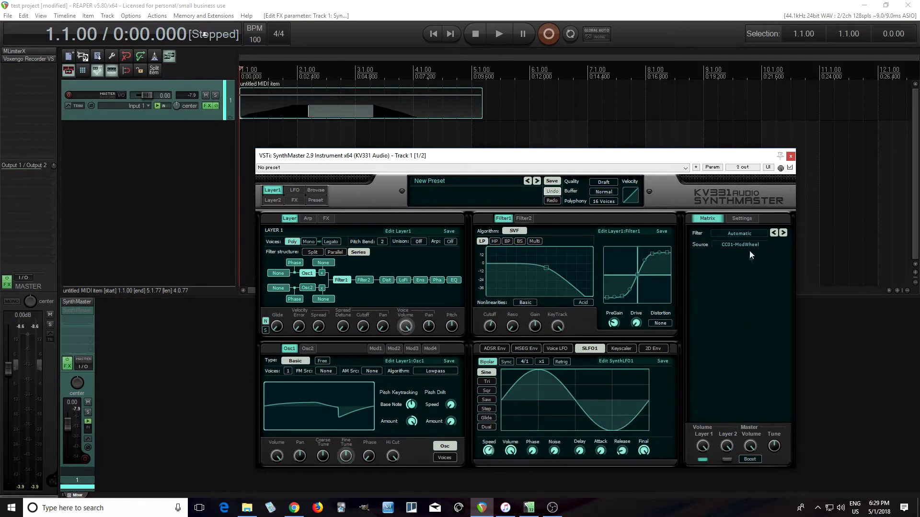
- Lower SLFO1 Speed to 0.30 Hz, raise the mod-wheel amount, and play the clip
click(494, 450)
mouse_move(490, 453)
mouse_down()
mouse_move(490, 468)
mouse_move(493, 453)
mouse_up()
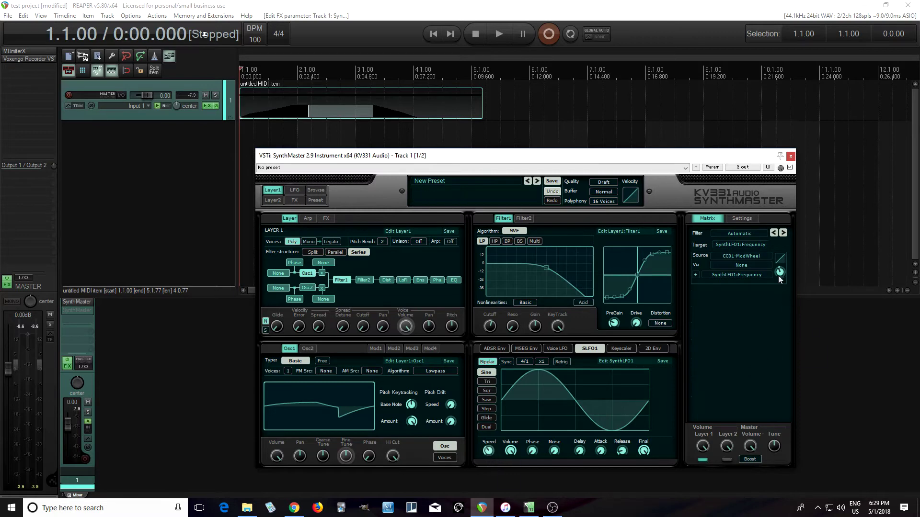
drag(779, 278, 781, 258)
mouse_move(489, 453)
click(499, 34)
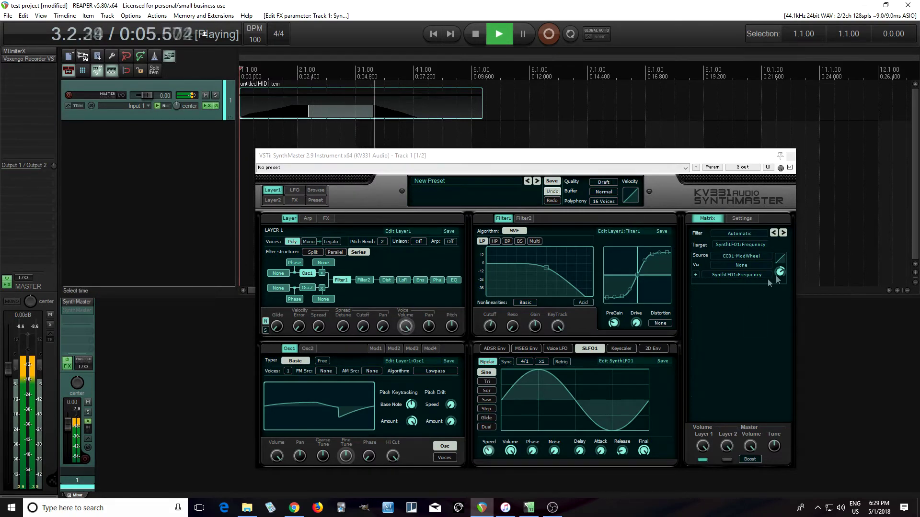
- Nudge the matrix amount, audition the mod-wheel modulation, then close the SynthMaster 2.9 window
drag(780, 272, 781, 278)
key(space)
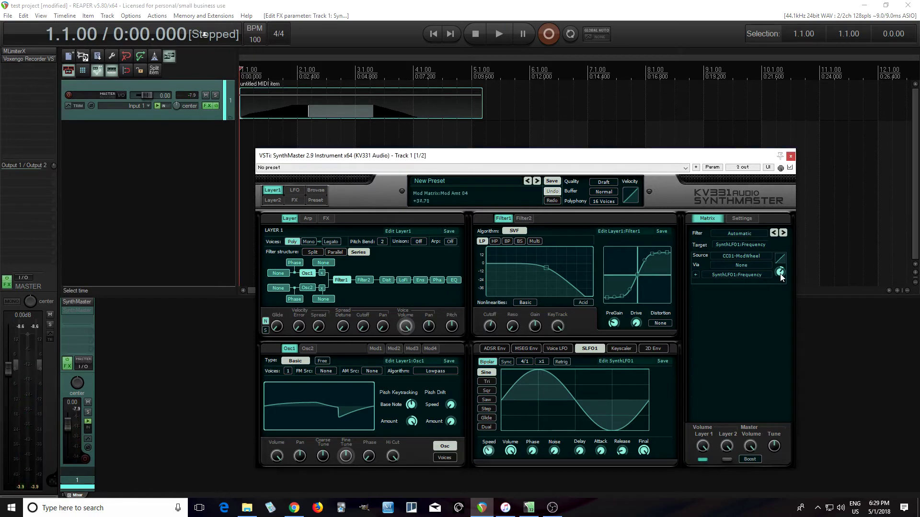
click(497, 29)
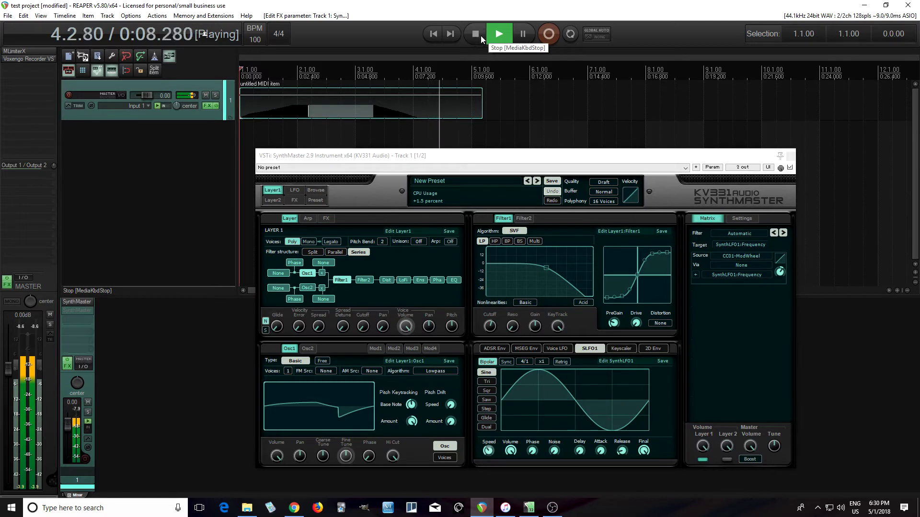
click(481, 35)
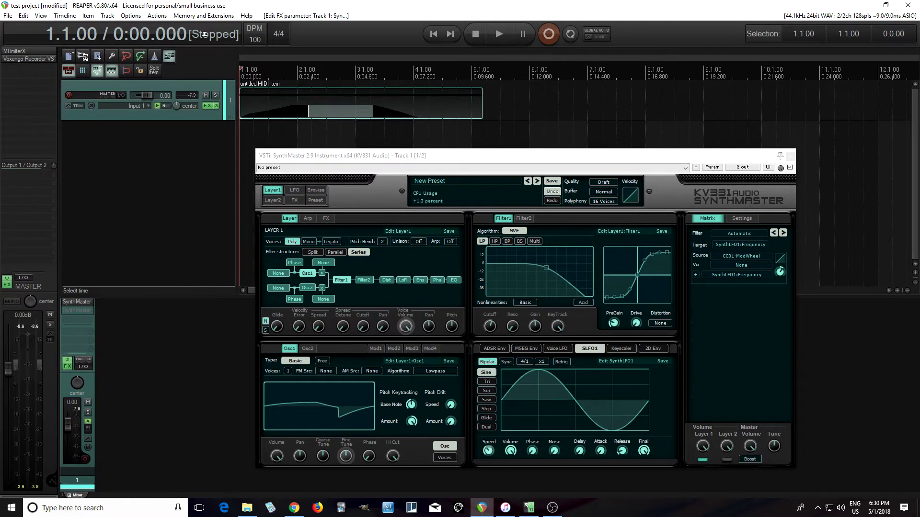
click(790, 156)
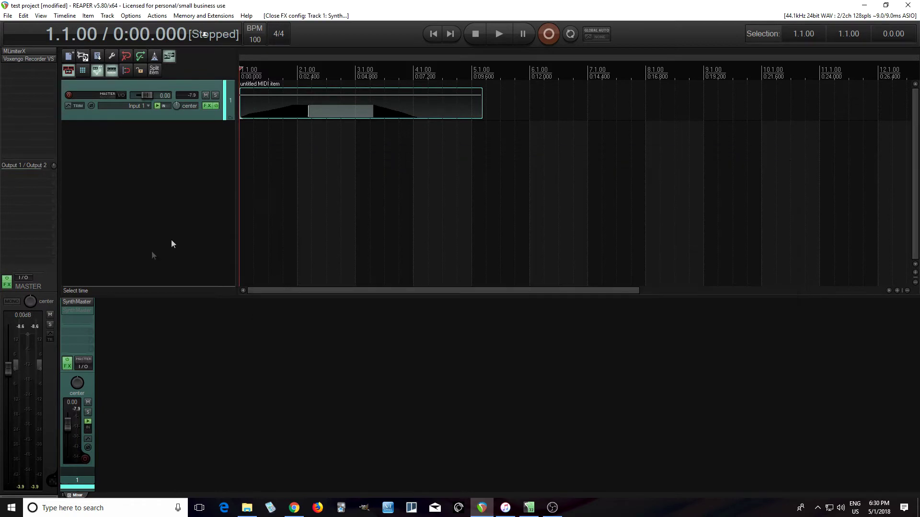
- Bypass SynthMaster 2.9, open SynthMaster One with Init Preset, and show the Mod Matrix 1 page
shift+click(79, 301)
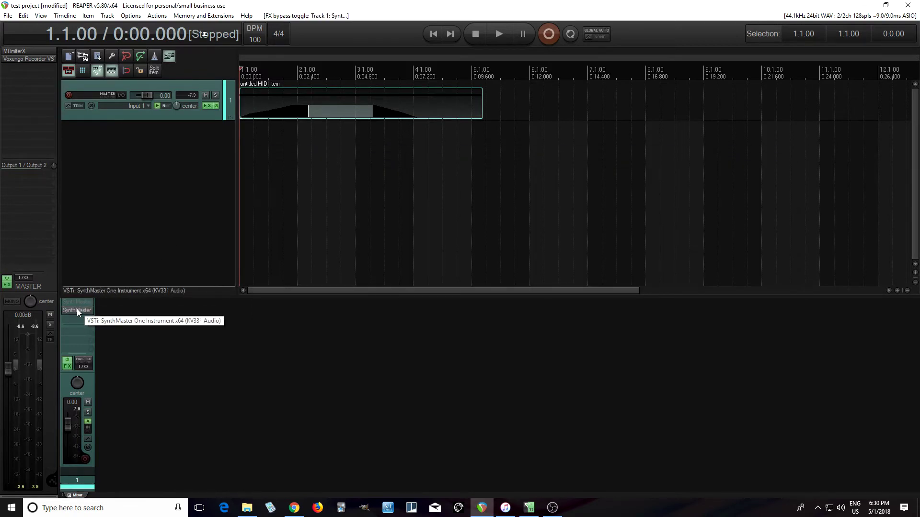
click(76, 309)
click(532, 171)
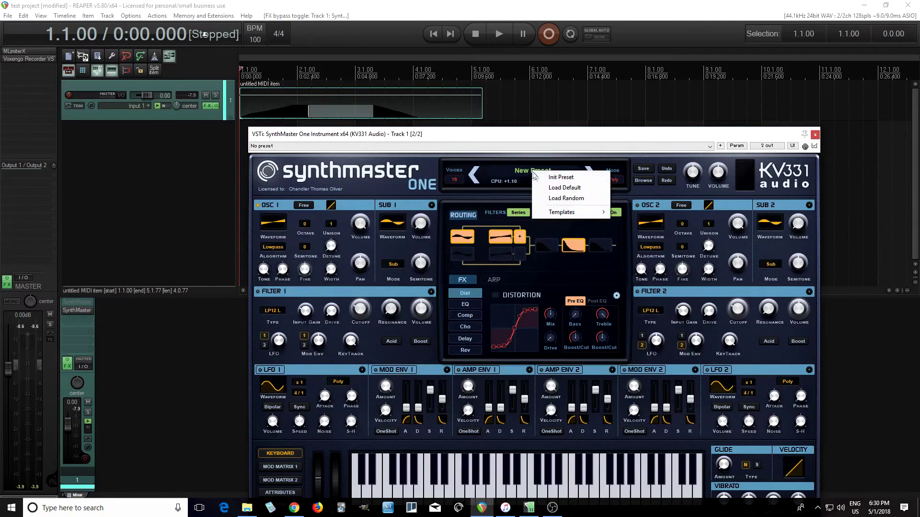
click(538, 176)
drag(544, 133, 554, 103)
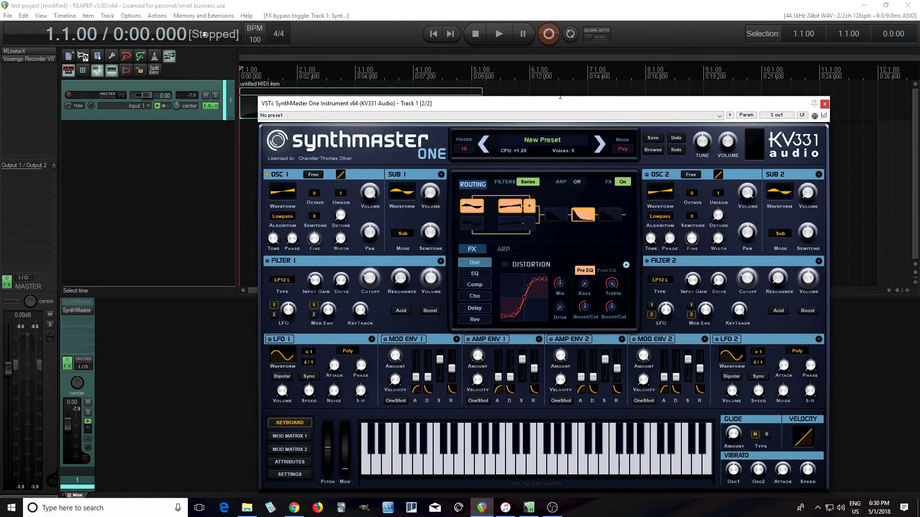
click(296, 437)
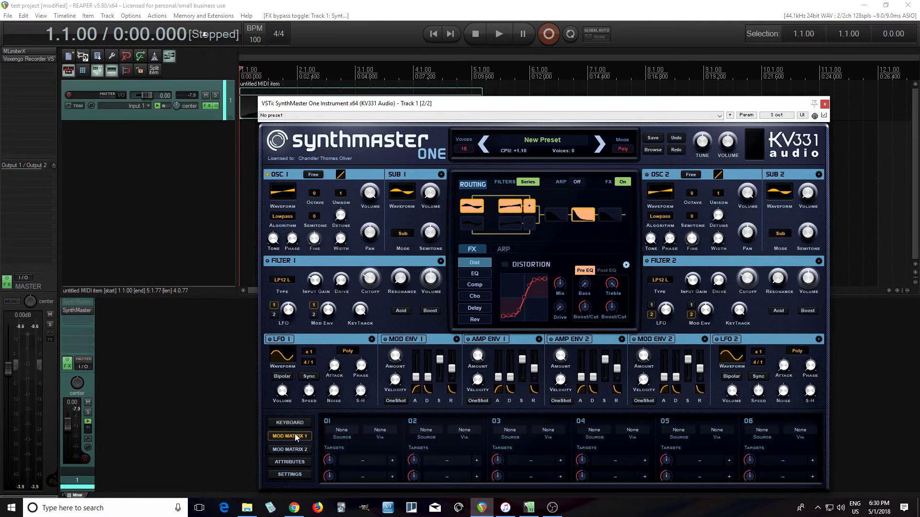
- Set mod matrix slot 01's source to Vibrato LFO and its target to Osc1:Fine Tune
click(348, 433)
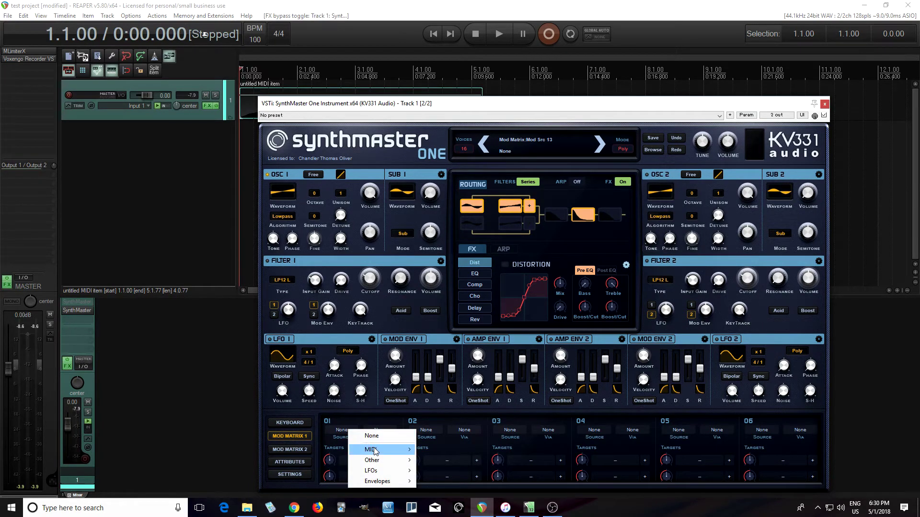
mouse_move(385, 473)
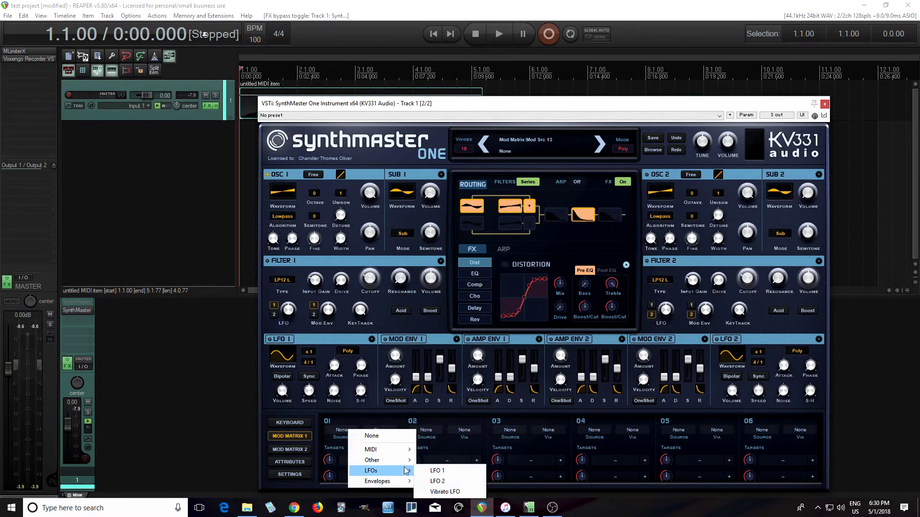
click(455, 492)
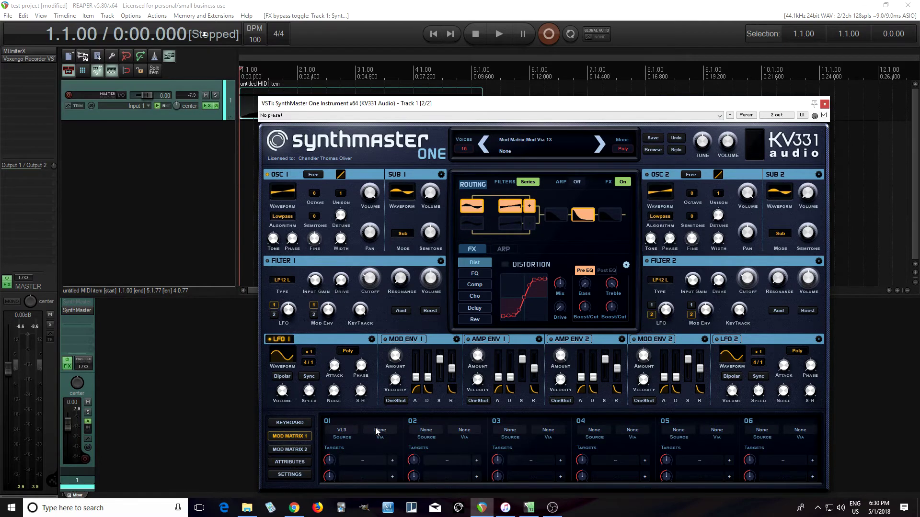
click(363, 459)
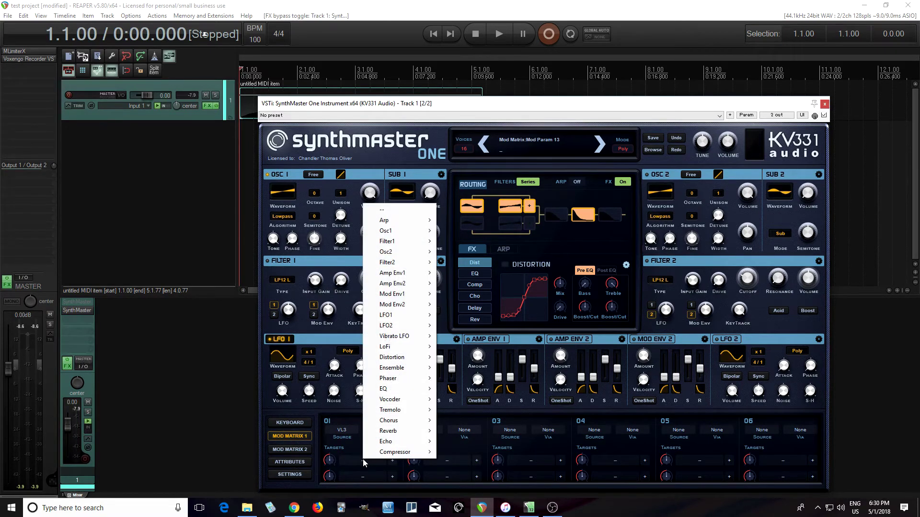
mouse_move(399, 232)
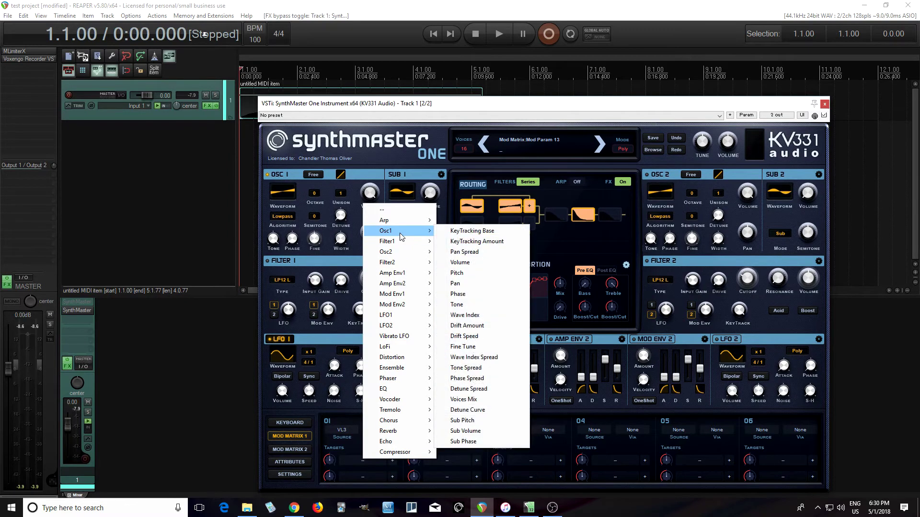
click(488, 347)
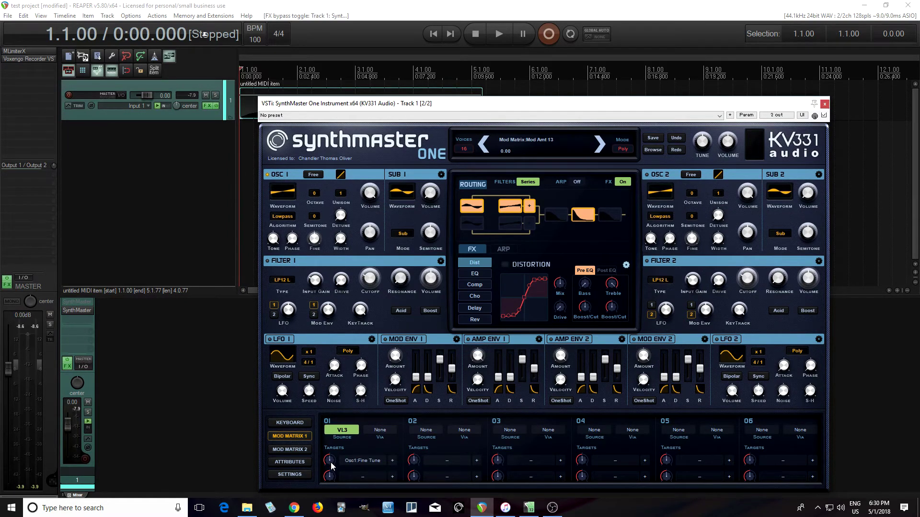
- Raise slot 01's Fine Tune modulation amount toward +71, then bring back the Keyboard/Vibrato panel
mouse_move(332, 461)
drag(329, 451, 329, 427)
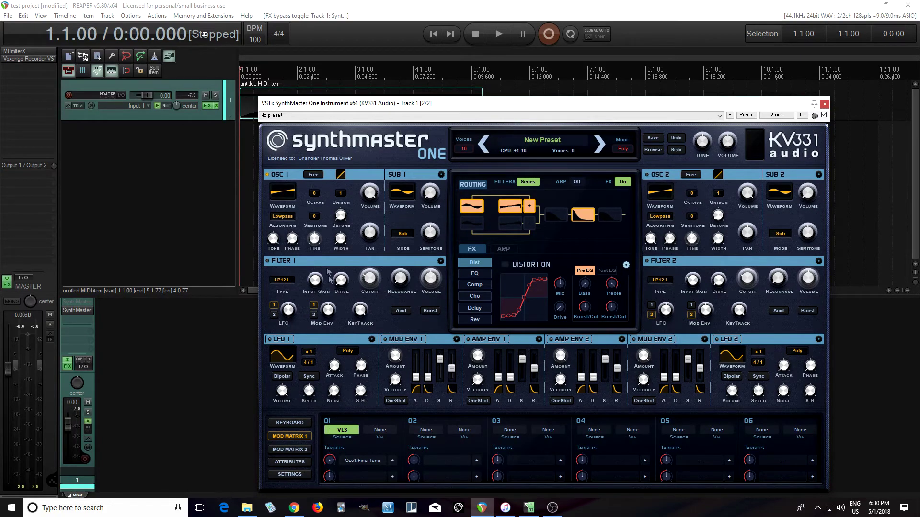
mouse_move(317, 243)
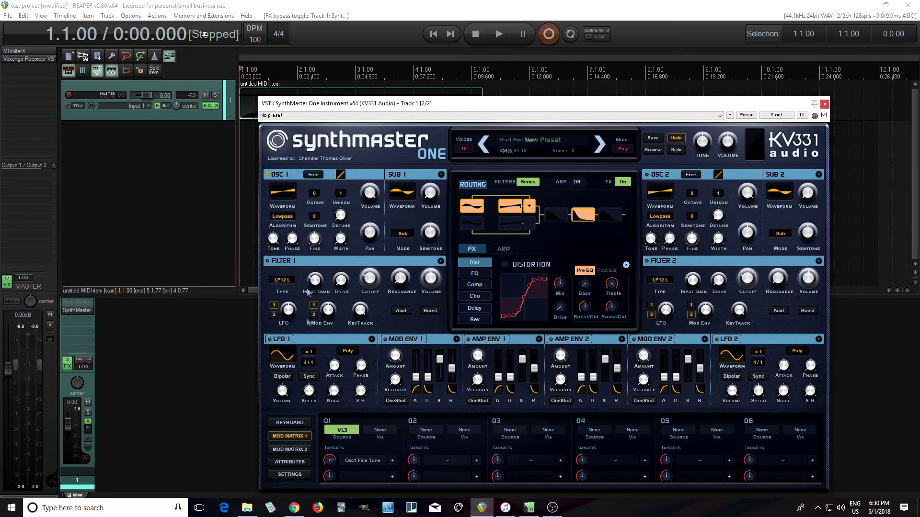
mouse_move(376, 432)
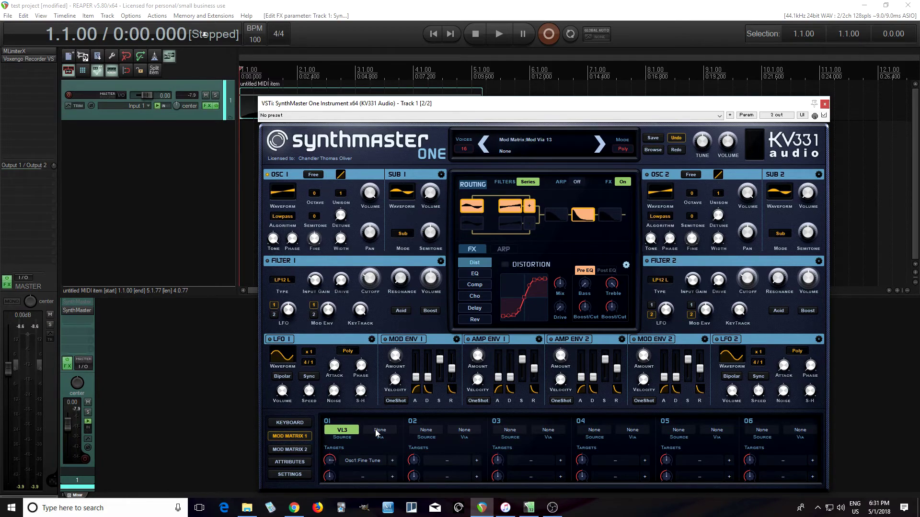
click(297, 424)
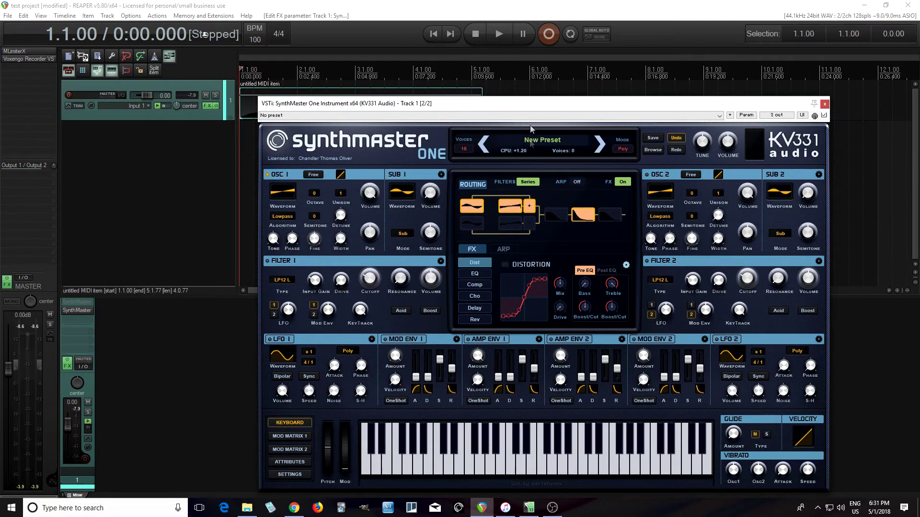
click(499, 34)
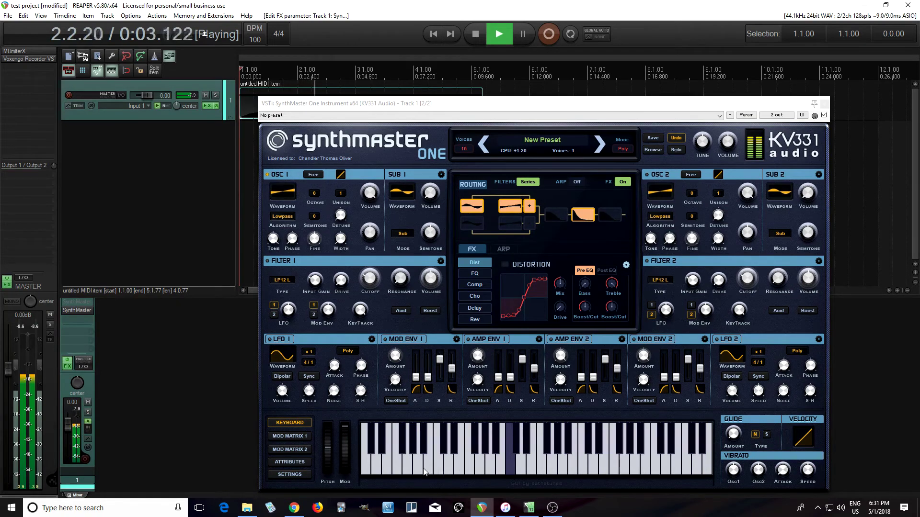
click(481, 39)
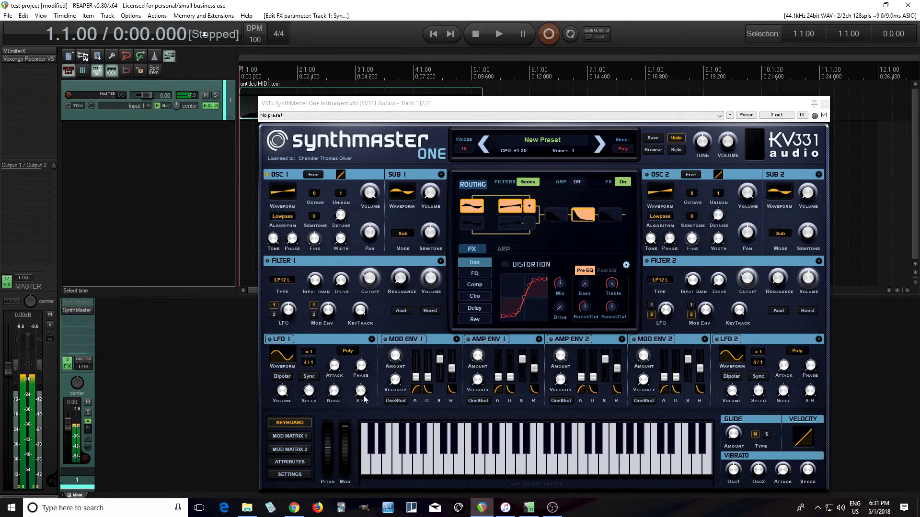
click(296, 438)
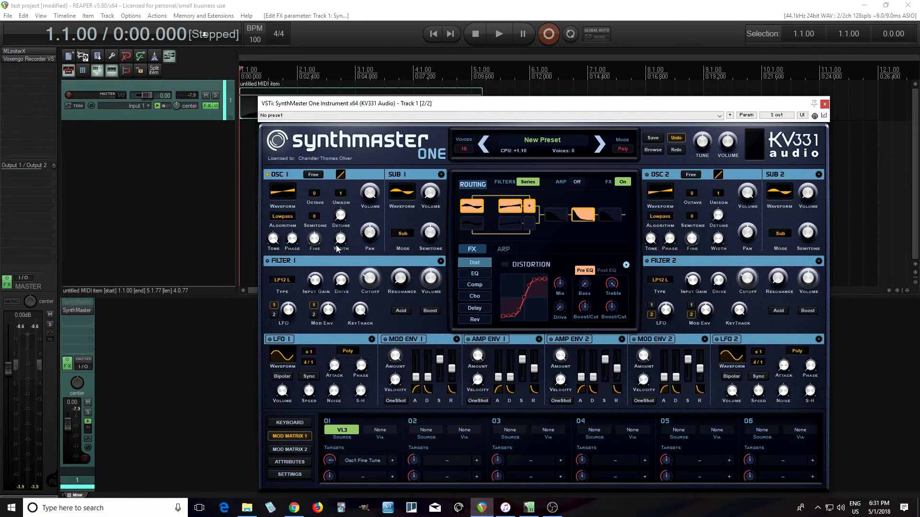
- Set slot 01's Via to MIDI CC01-ModWheel
click(391, 433)
mouse_move(441, 450)
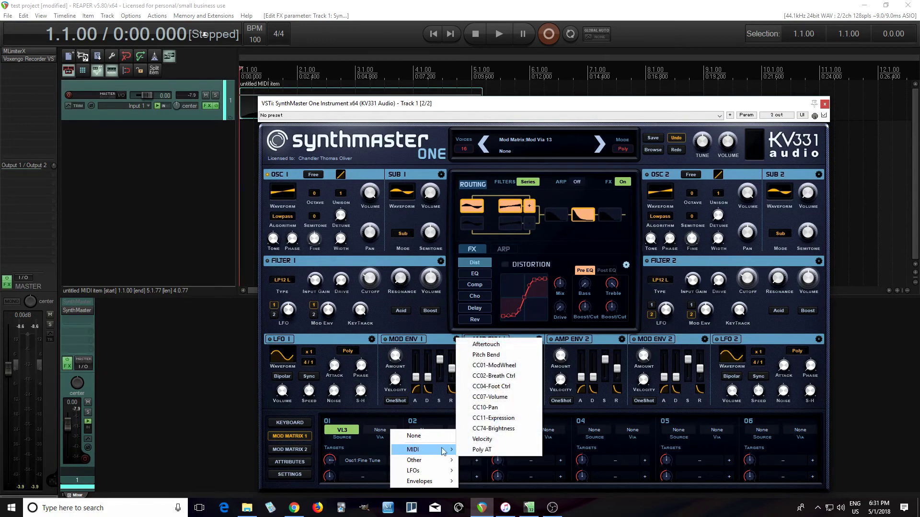
click(516, 365)
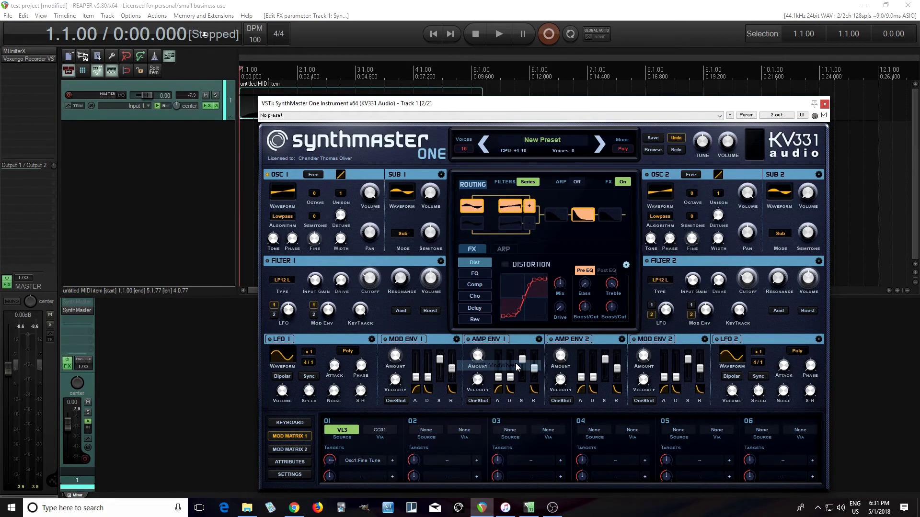
mouse_move(333, 461)
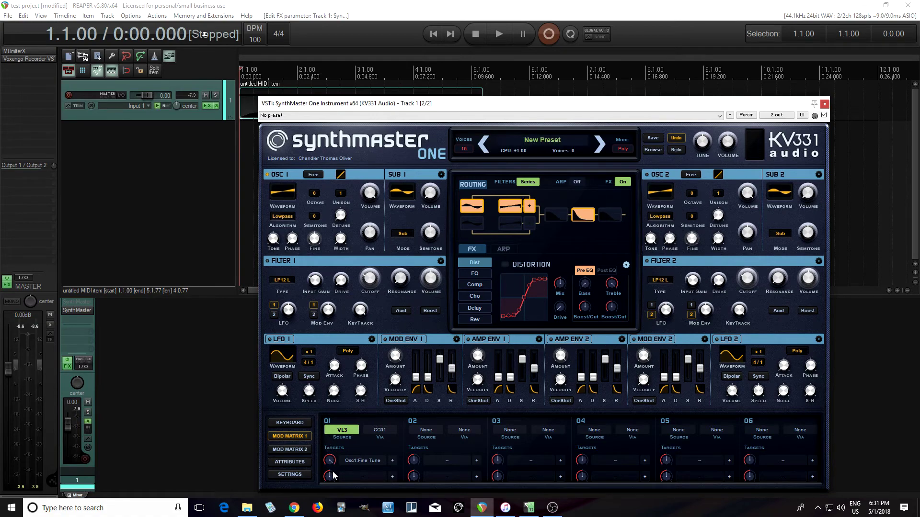
- Play the track to test the mod-wheel vibrato, then stop at 1.1.00
click(505, 34)
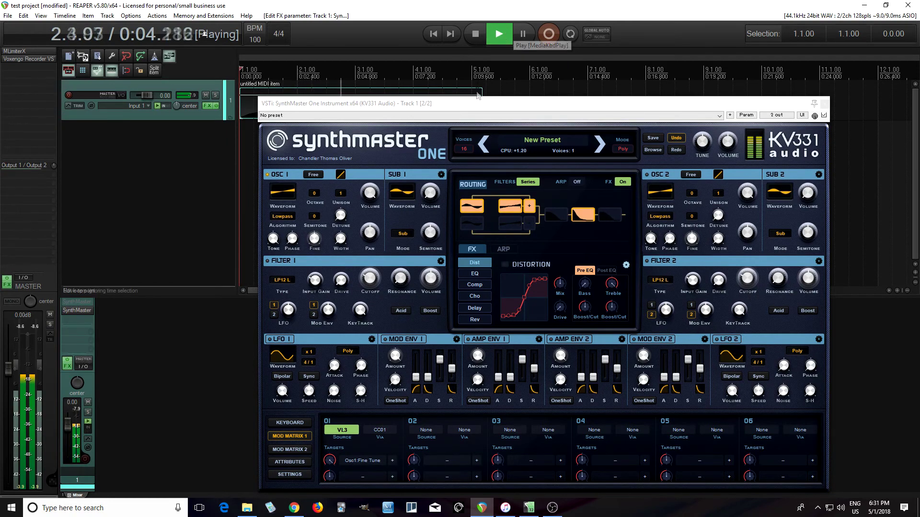
drag(471, 108, 471, 157)
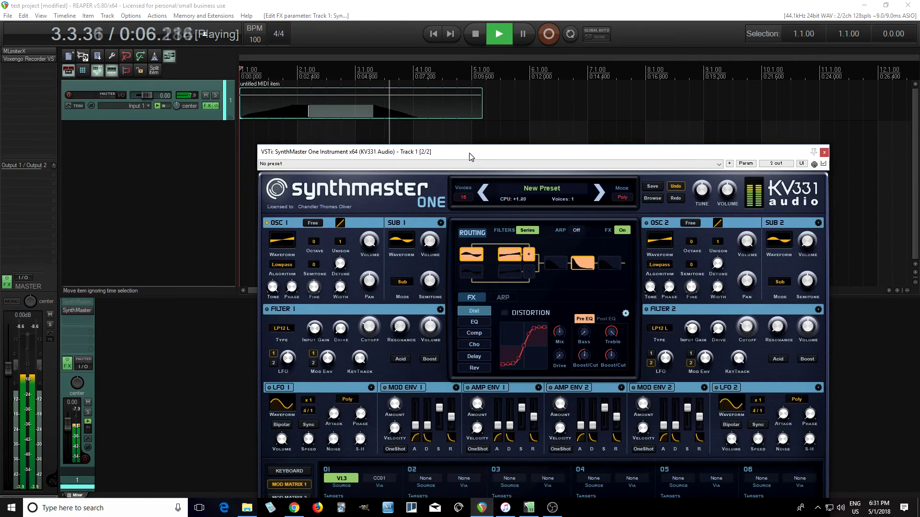
drag(471, 157, 477, 95)
click(476, 33)
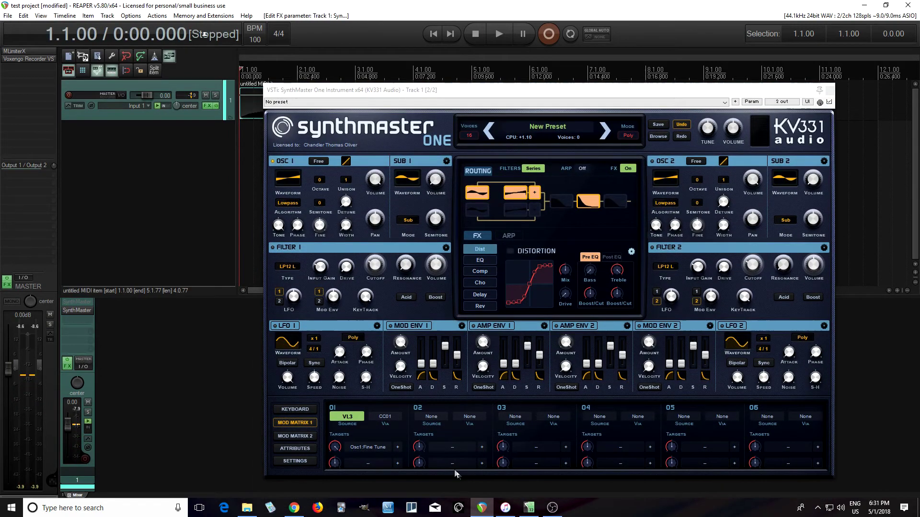
- Try mod wheel CC01 as slot 02's via, then reset the via back to None
click(470, 421)
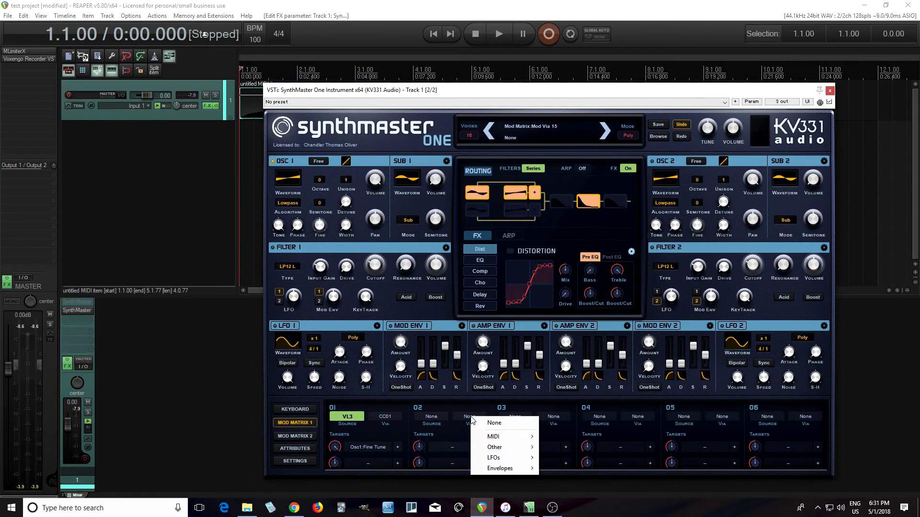
mouse_move(508, 437)
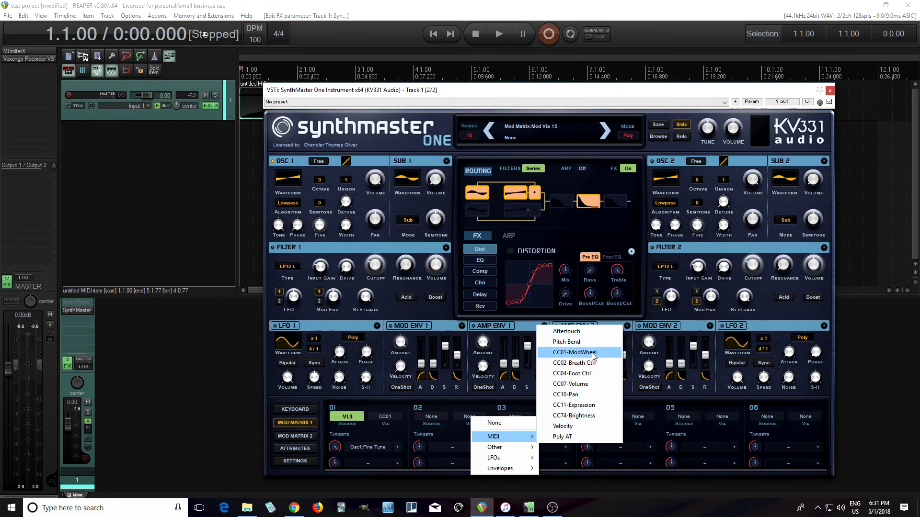
click(574, 353)
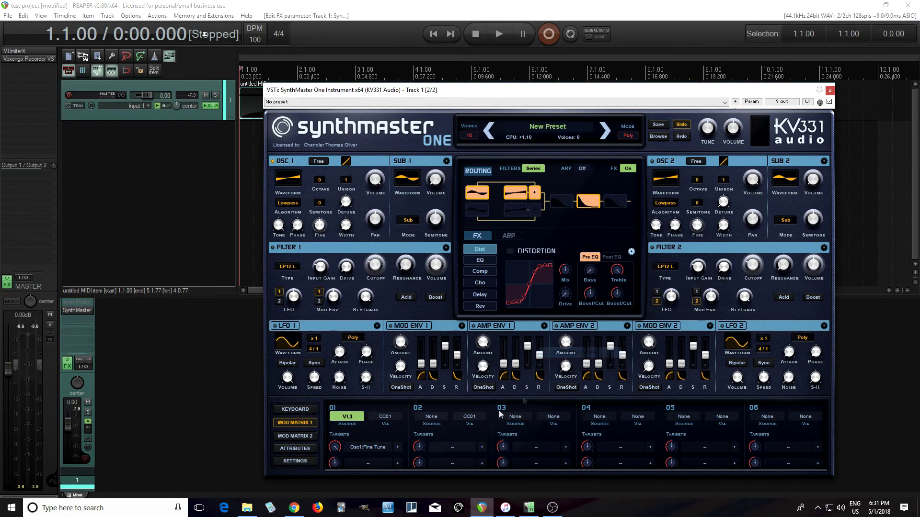
click(436, 423)
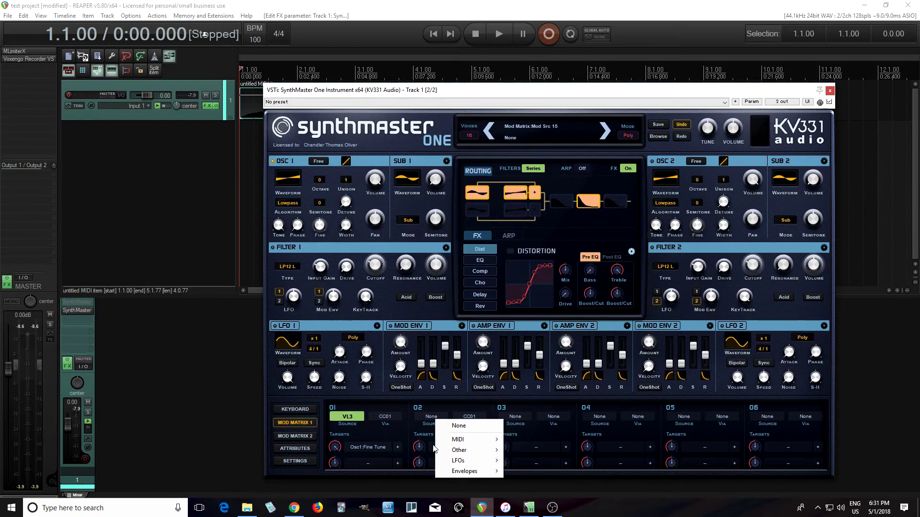
click(434, 449)
click(426, 432)
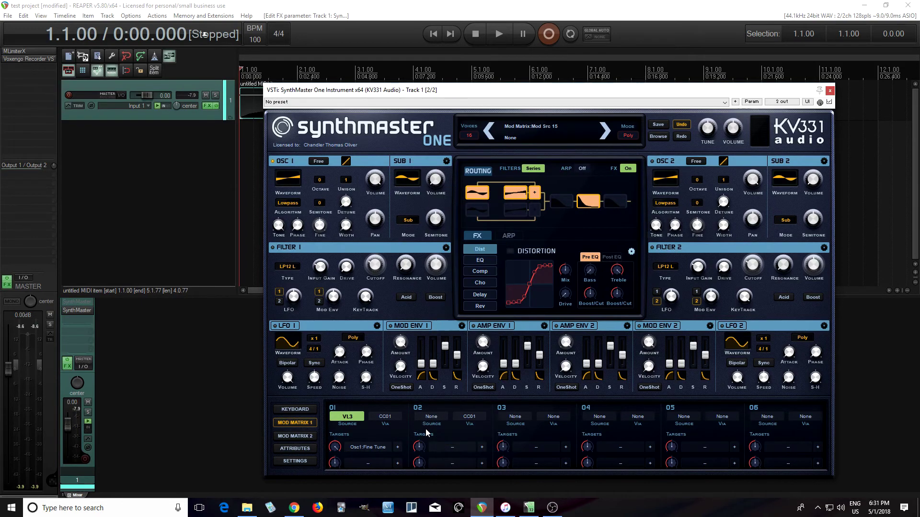
click(470, 421)
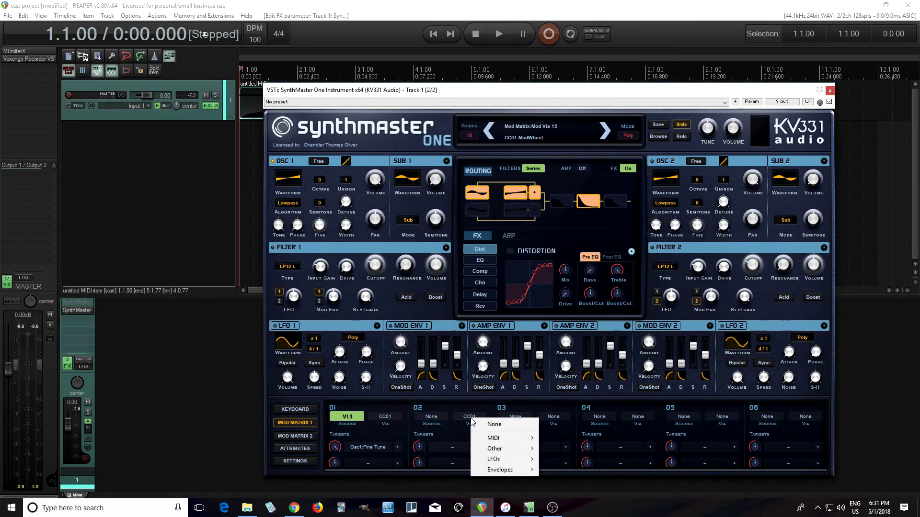
click(494, 424)
- Make CC01-ModWheel slot 02's source, target Vibrato LFO Frequency, and show the Keyboard page
click(440, 419)
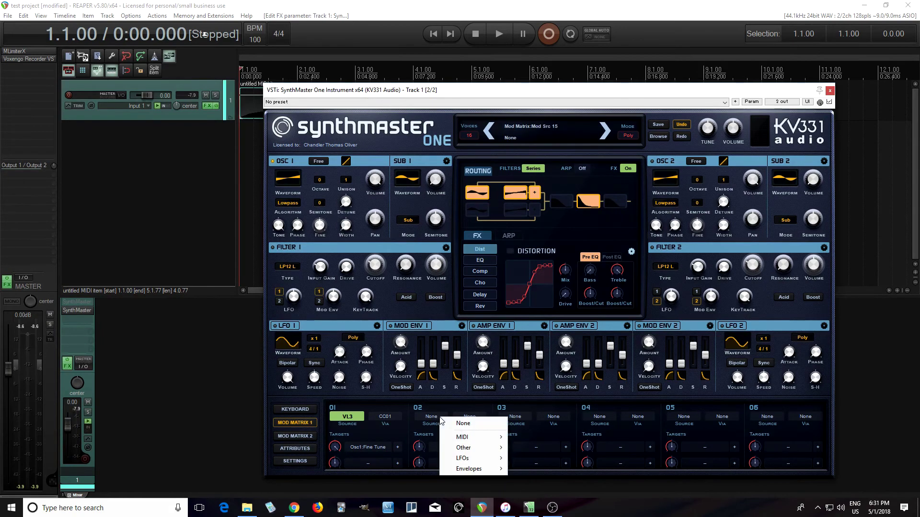
mouse_move(486, 440)
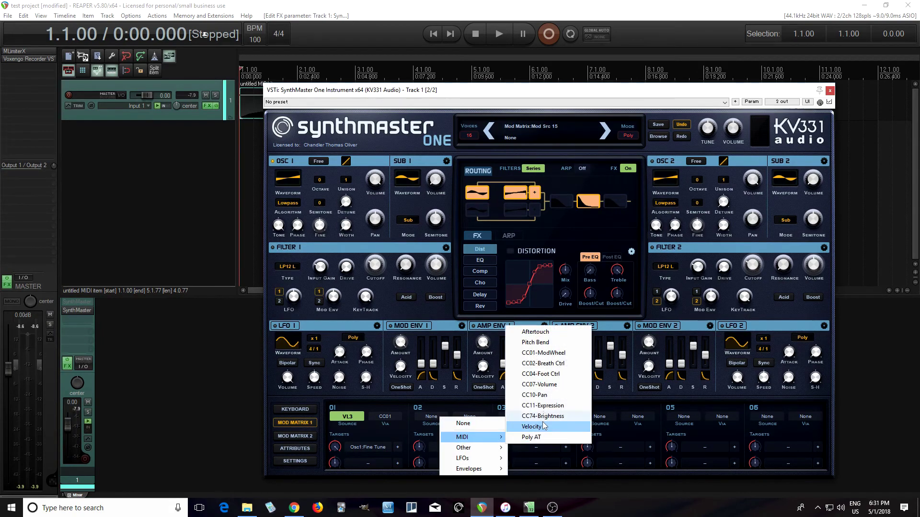
click(543, 354)
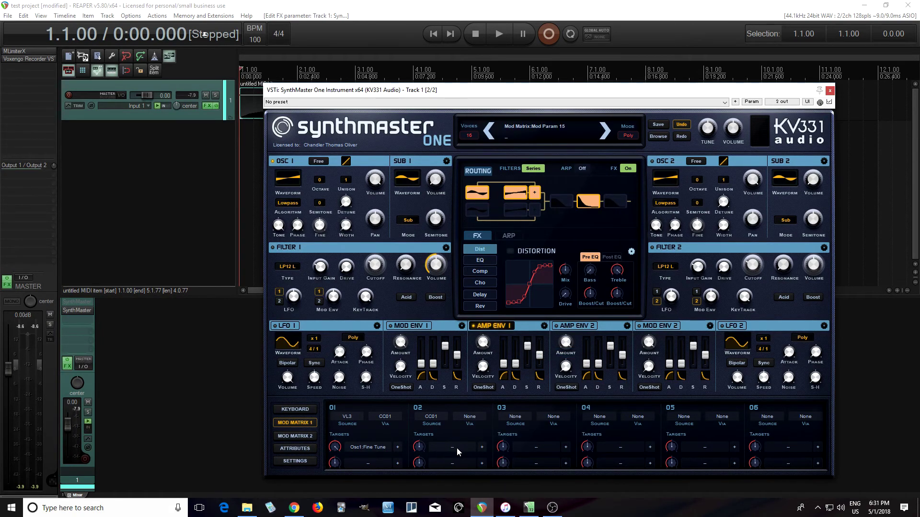
click(452, 447)
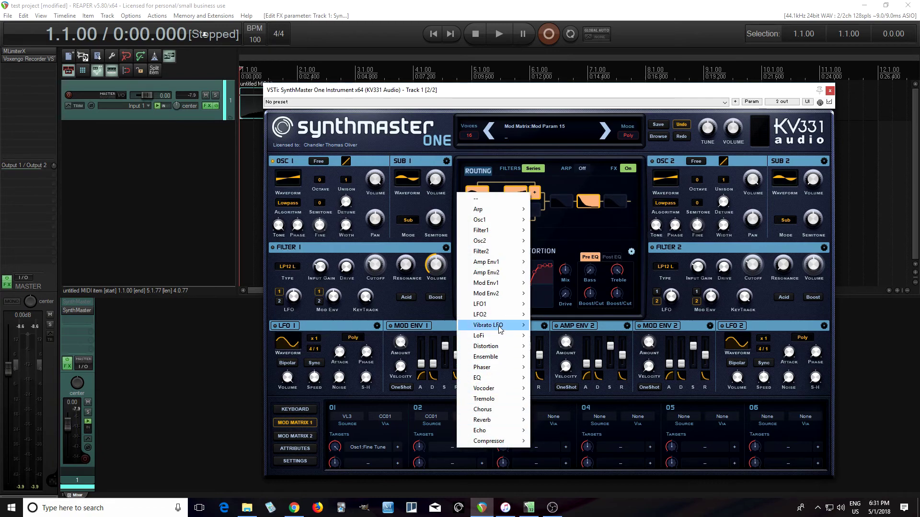
mouse_move(500, 329)
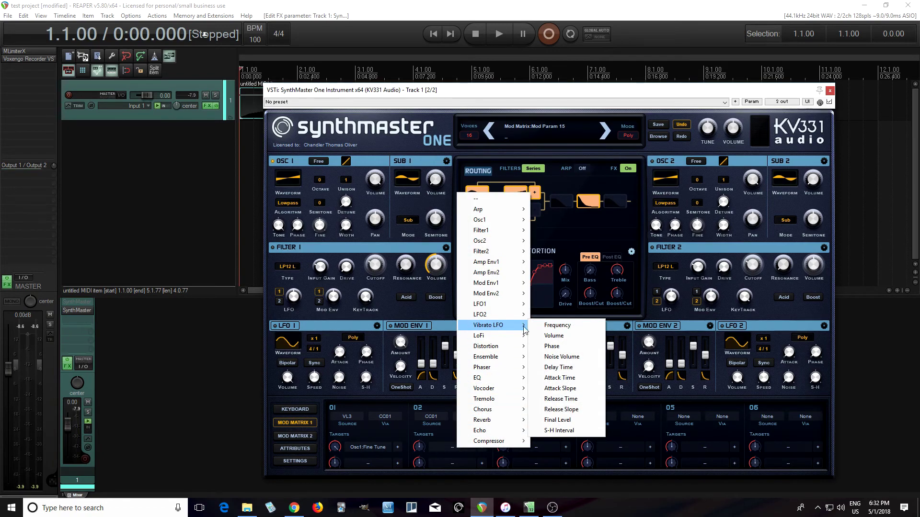
click(566, 326)
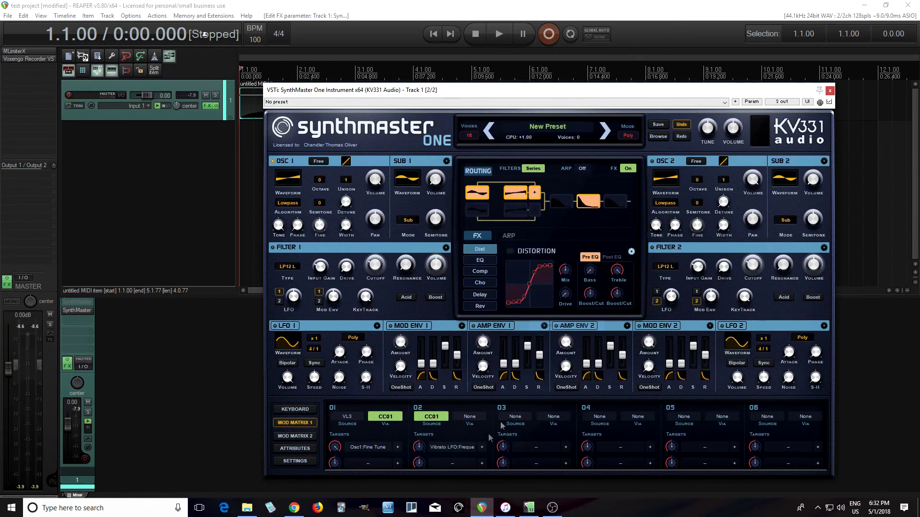
click(297, 410)
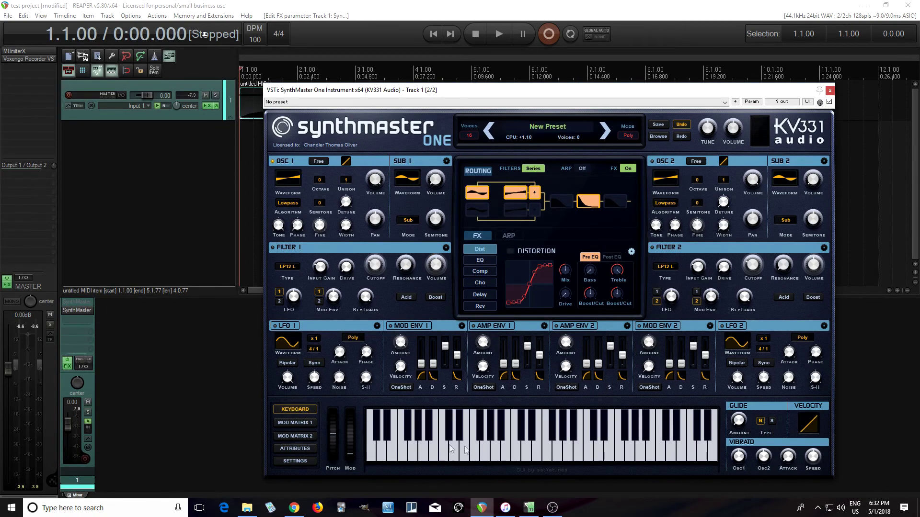
- Return to the first mod matrix page and play then stop the project to hear the routing
click(302, 425)
mouse_move(424, 440)
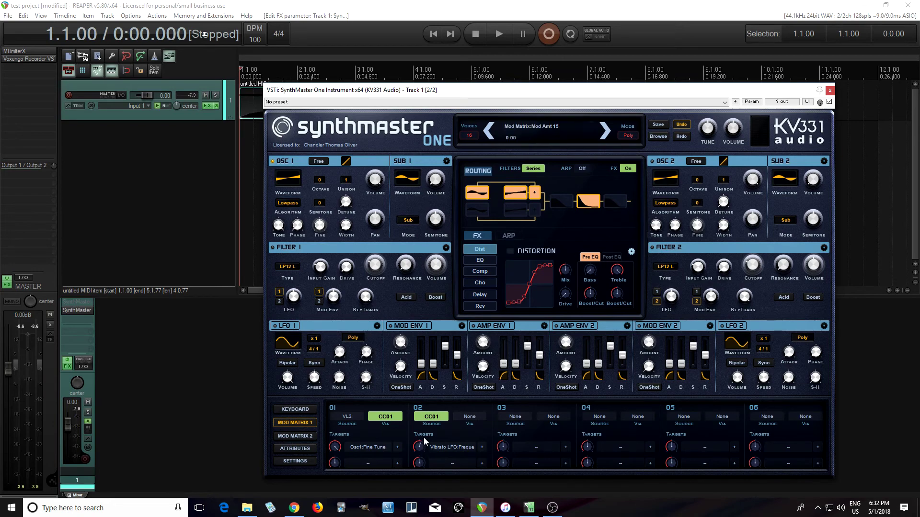
click(497, 40)
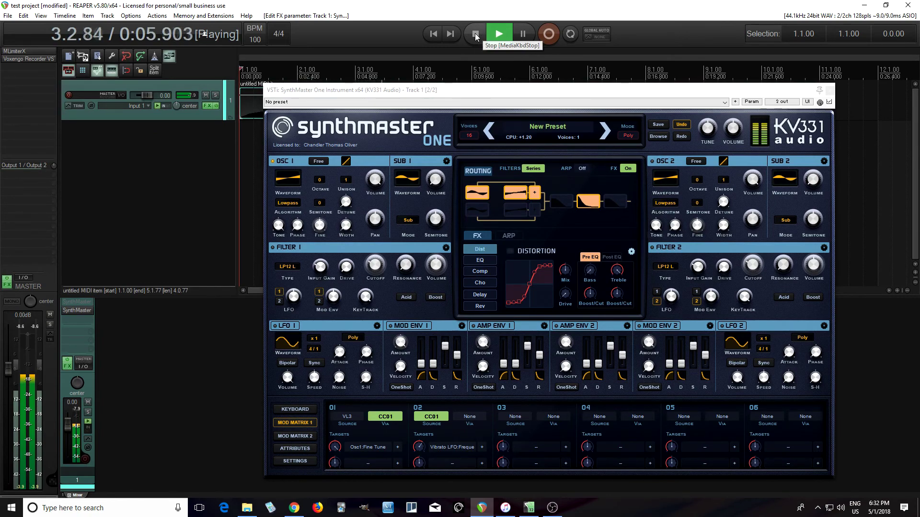
click(475, 33)
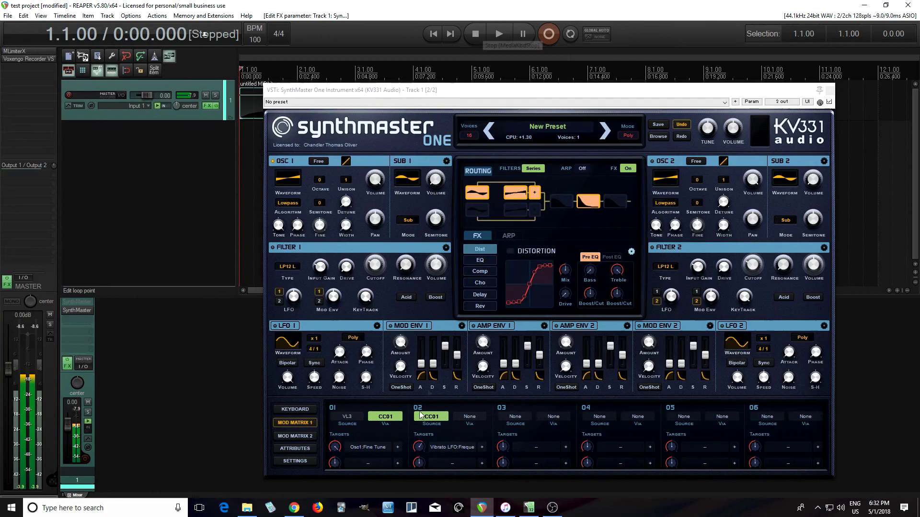
- Raise slot 02's amount to +22.09, replay to test, and bring up the keyboard and vibrato panel
click(421, 447)
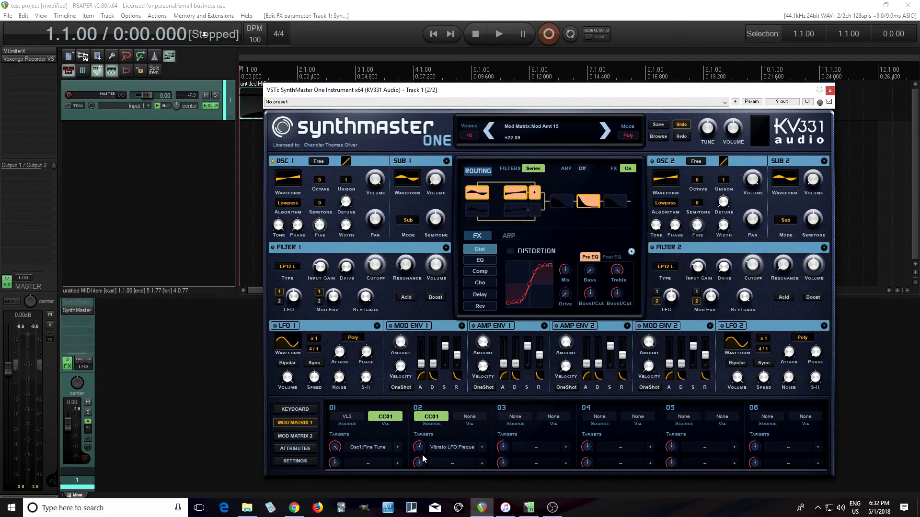
click(498, 37)
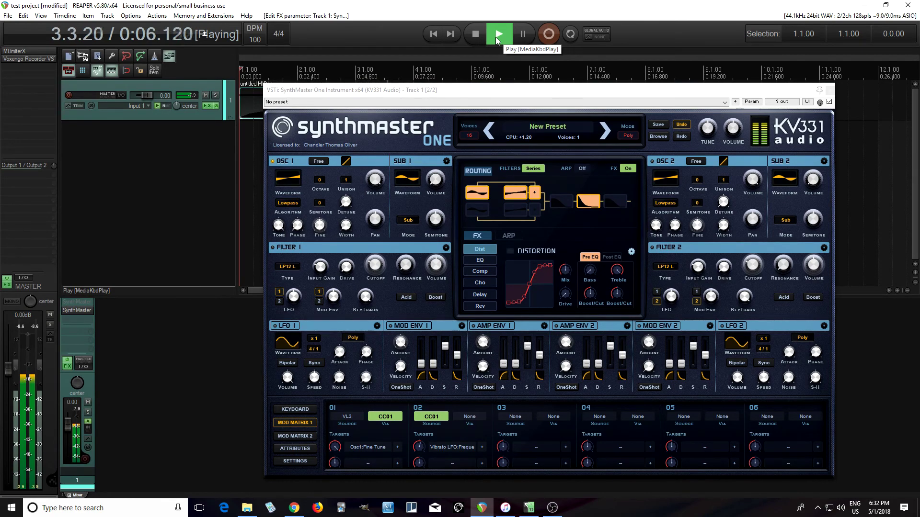
click(296, 410)
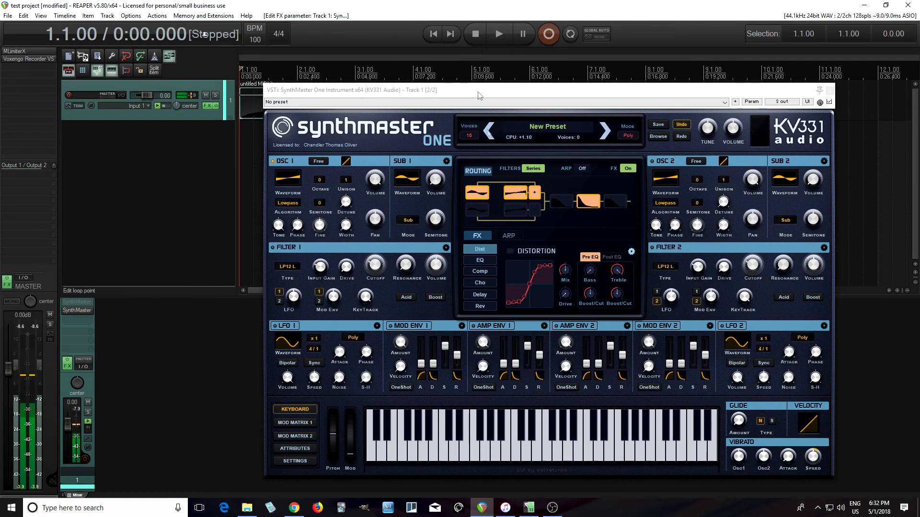
- Drag the Vibrato Speed knob down to +27.0 (about 0.07 Hz)
mouse_move(813, 464)
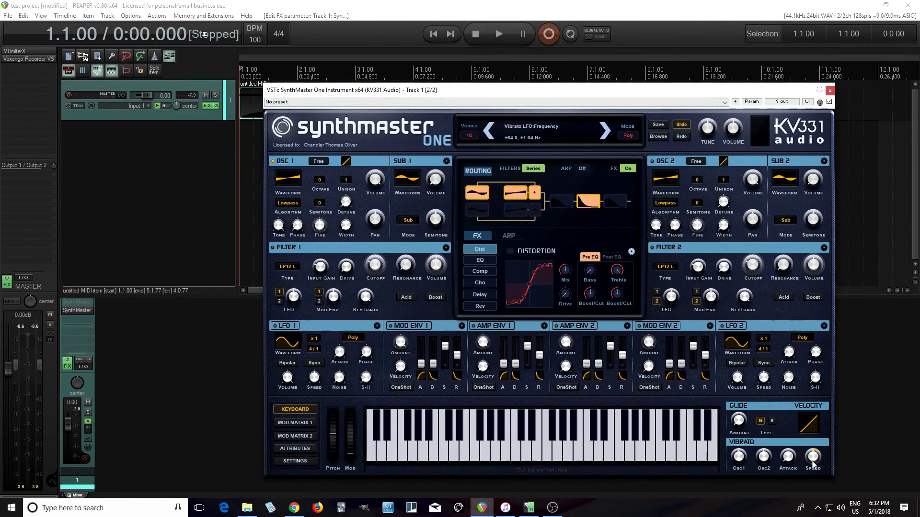
drag(813, 475, 815, 483)
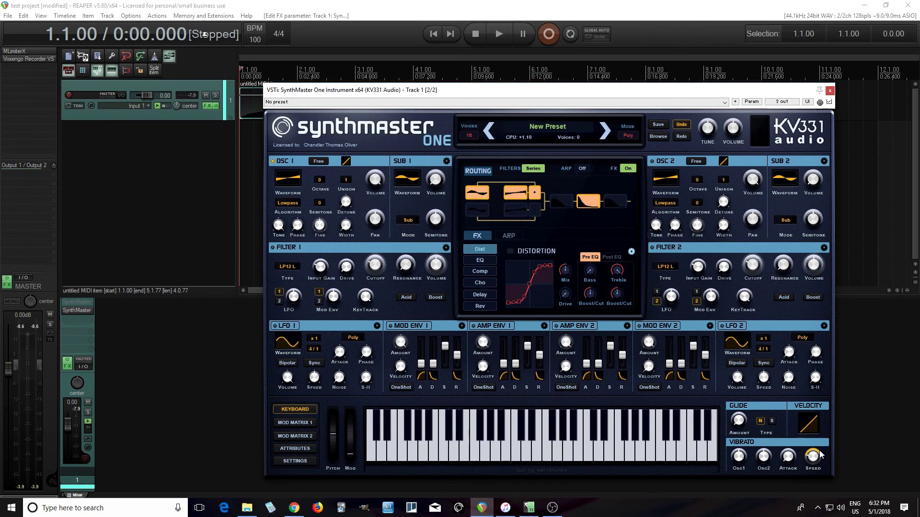
mouse_move(820, 456)
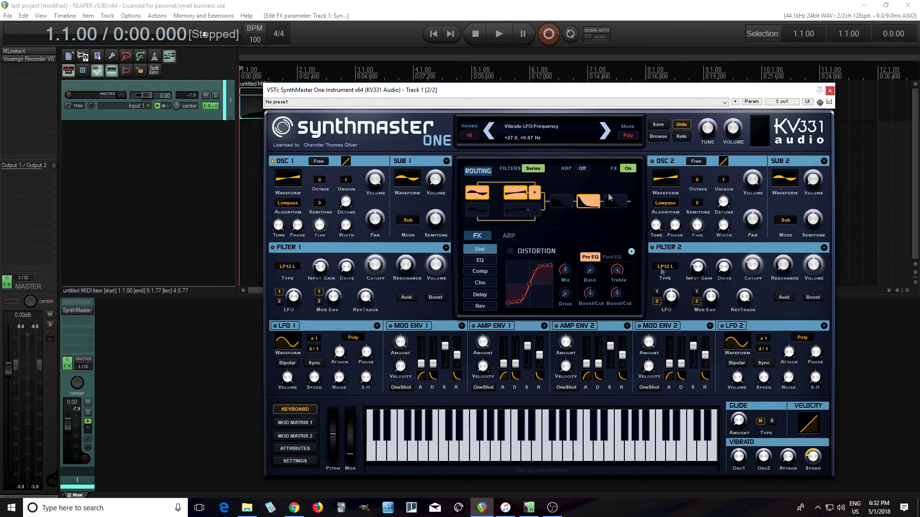
- Play and stop the project to hear the slower vibrato, then return to Mod Matrix 1
click(503, 29)
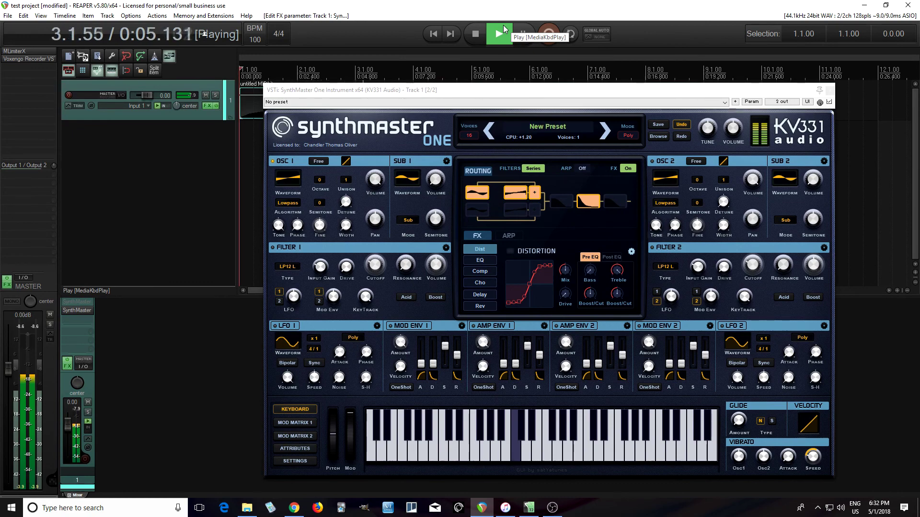
click(481, 42)
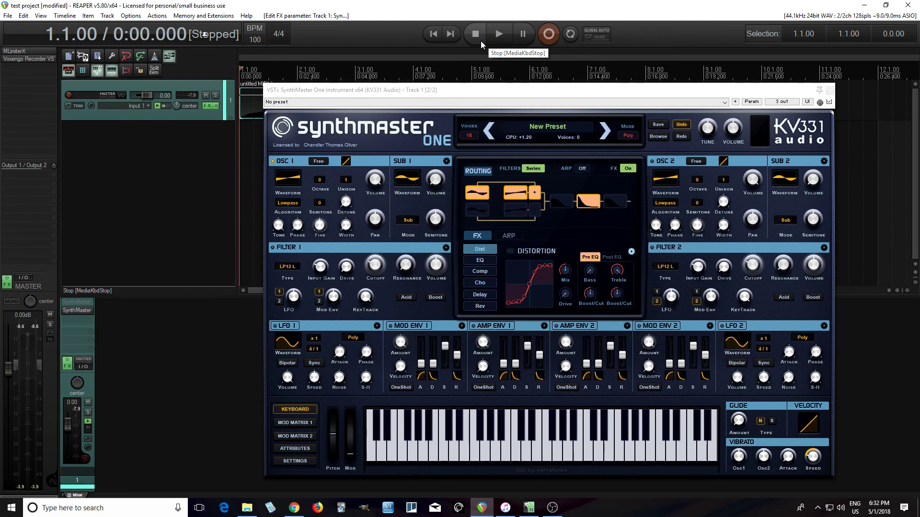
click(290, 423)
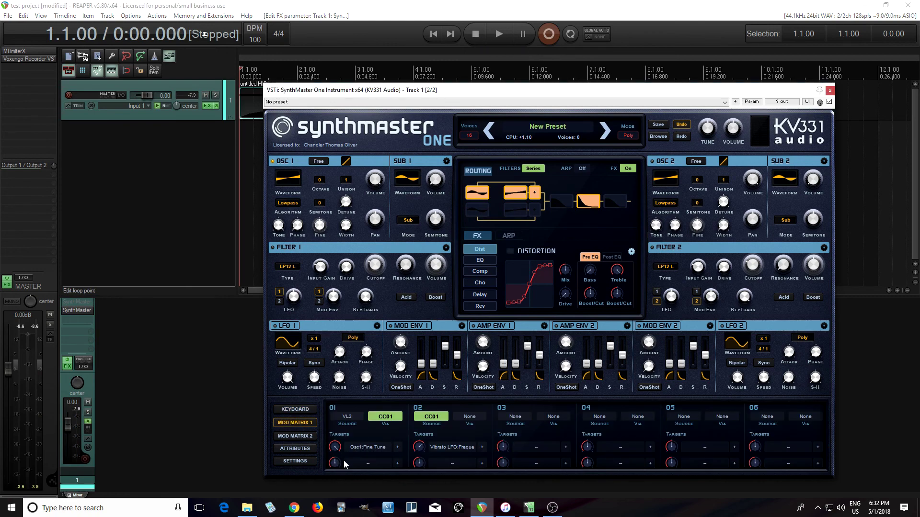